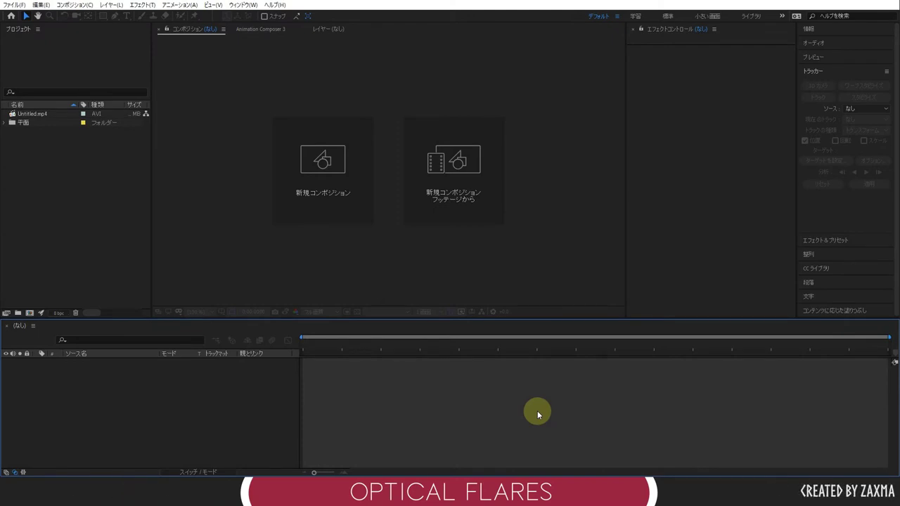
# Create a new composition from the Untitled.mp4 footage.
pyautogui.click(486, 411)
pyautogui.click(68, 116)
pyautogui.rightClick(68, 118)
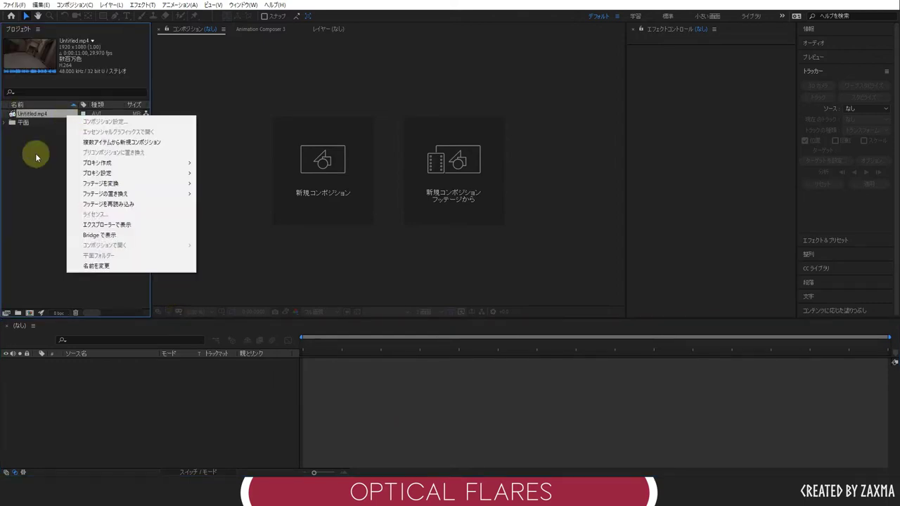
pyautogui.click(91, 144)
# Select and then deselect the Untitled.mp4 footage layer in the timeline.
pyautogui.click(178, 450)
pyautogui.click(141, 362)
pyautogui.click(109, 396)
pyautogui.click(98, 362)
pyautogui.click(155, 387)
pyautogui.click(108, 363)
pyautogui.click(312, 417)
pyautogui.click(94, 363)
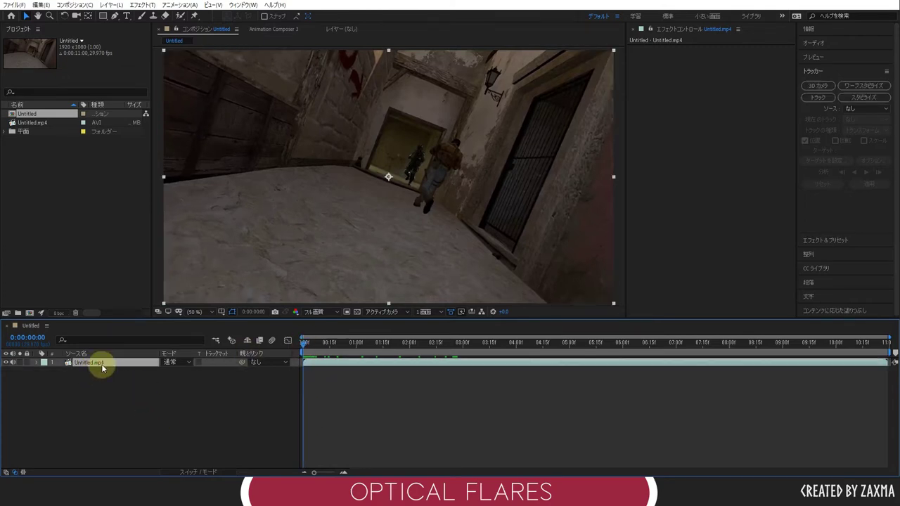
pyautogui.click(131, 408)
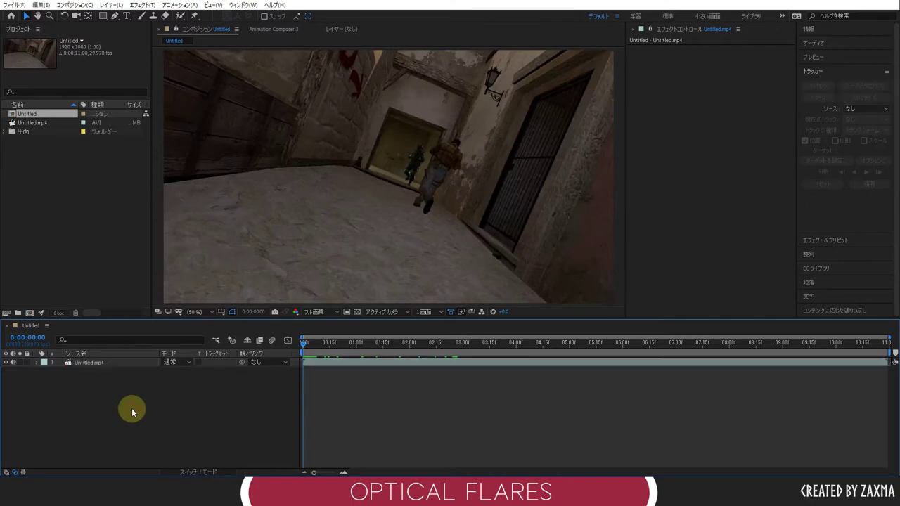
# Add a new Null Object layer to the composition.
pyautogui.rightClick(89, 398)
pyautogui.moveTo(144, 297)
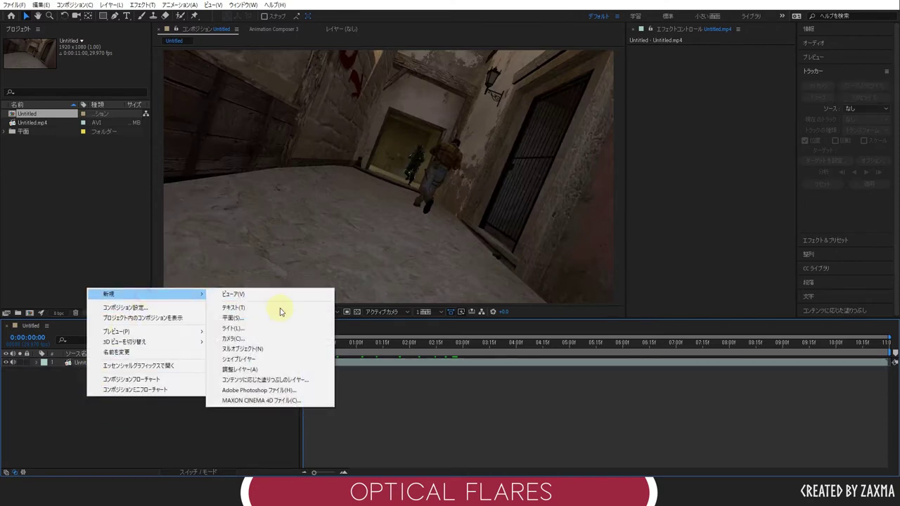
pyautogui.click(243, 349)
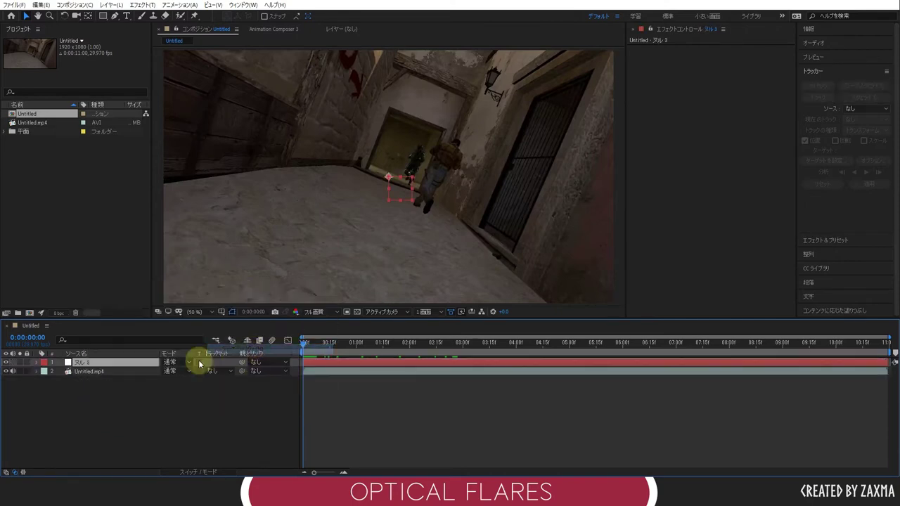
# Select the Untitled.mp4 layer, cancel its rename, deselect it, and focus the Tracker panel.
pyautogui.click(128, 372)
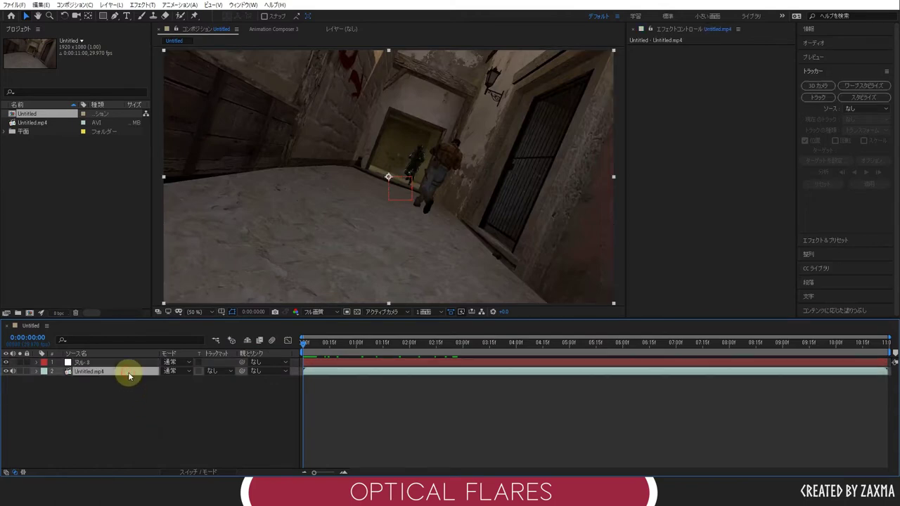
pyautogui.press('Return')
pyautogui.click(92, 389)
pyautogui.click(101, 371)
pyautogui.click(101, 394)
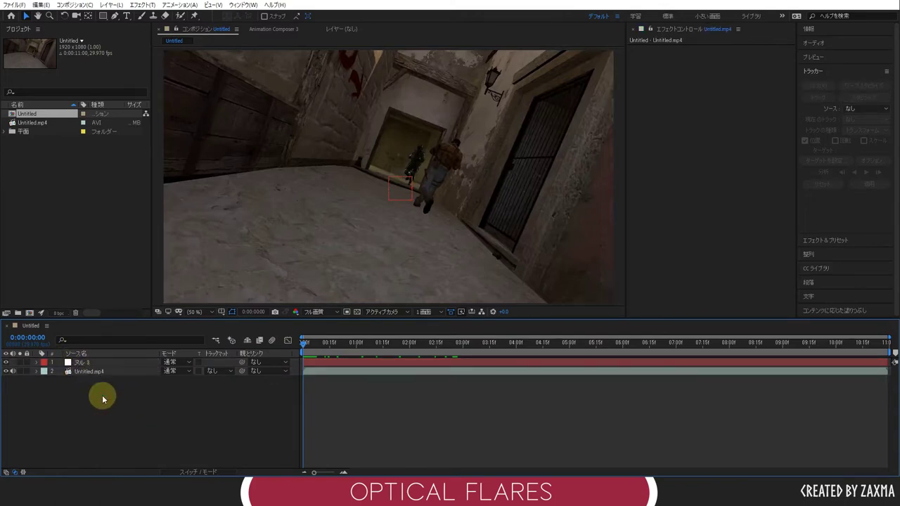
pyautogui.click(816, 70)
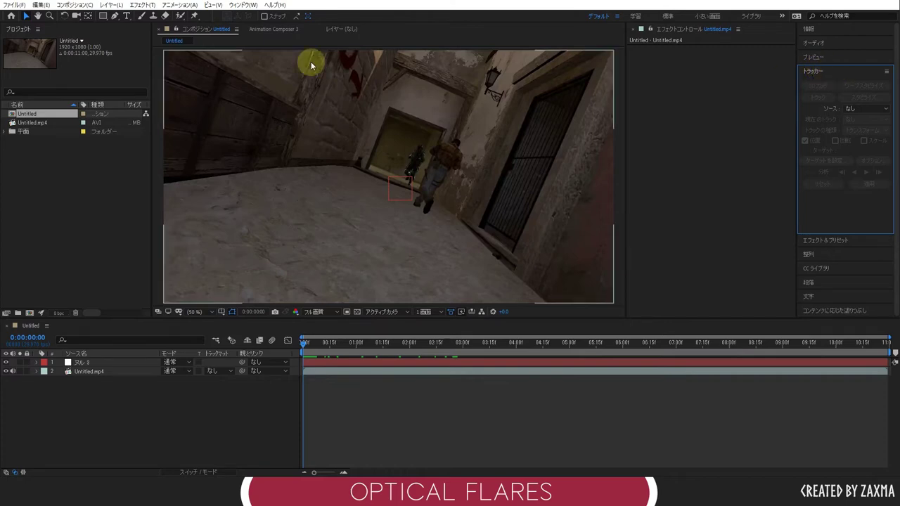
pyautogui.click(243, 5)
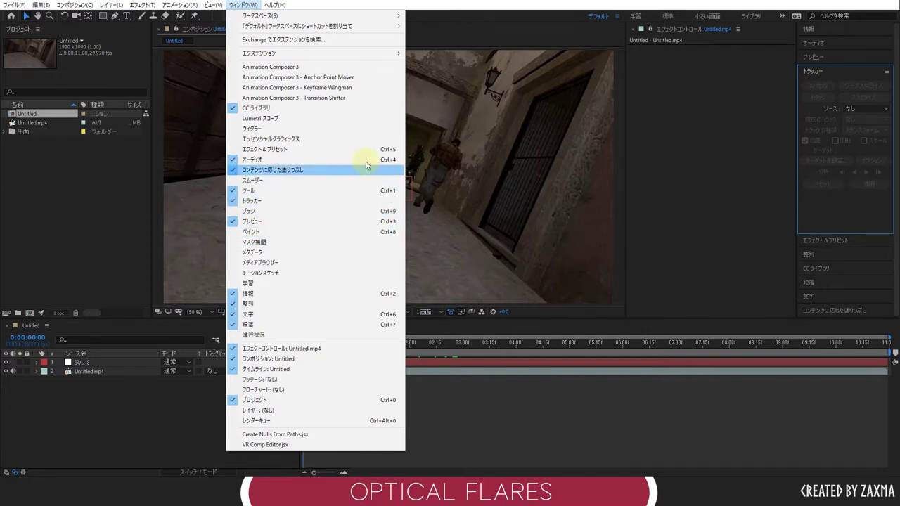
pyautogui.click(717, 124)
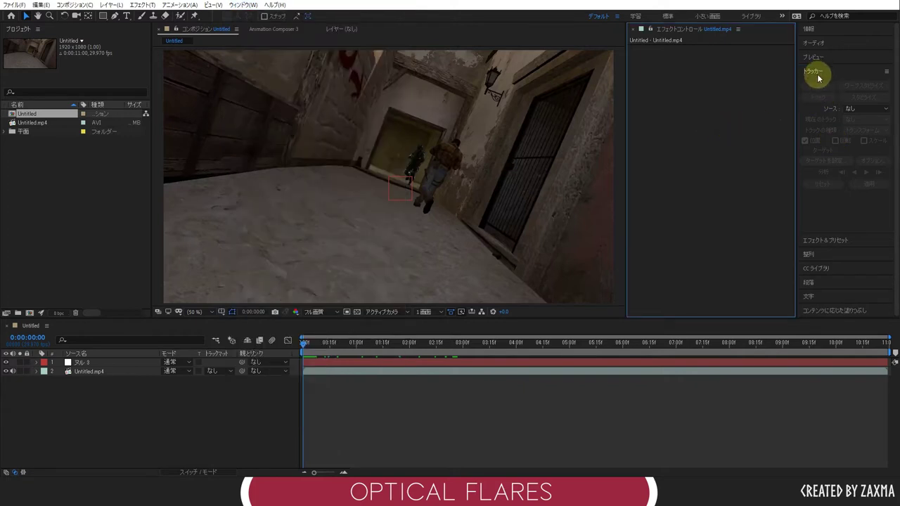
pyautogui.click(109, 371)
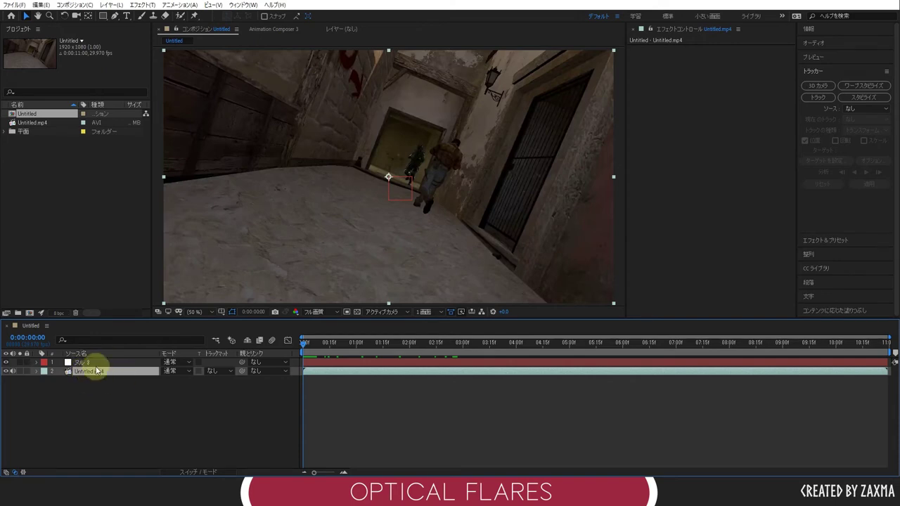
pyautogui.click(115, 381)
pyautogui.click(117, 369)
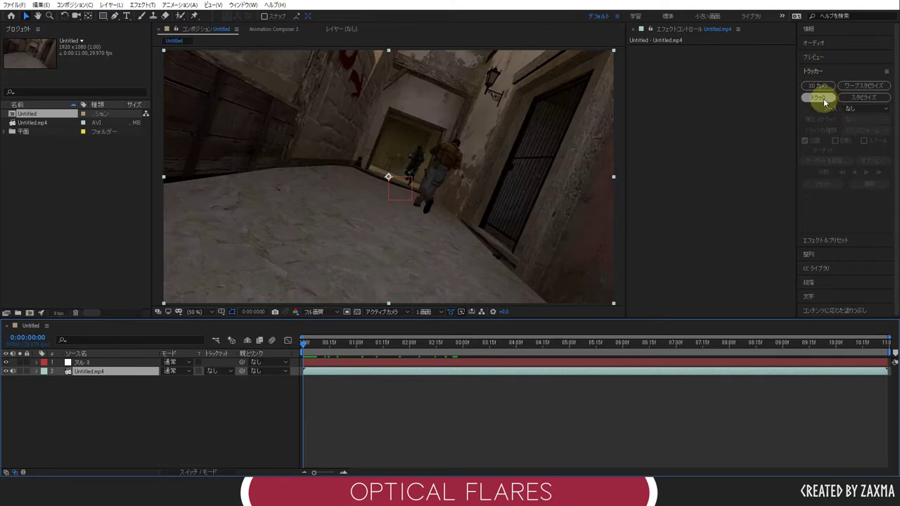
# Start a motion track on the footage and place Track Point 1 on the wall lamp.
pyautogui.click(823, 100)
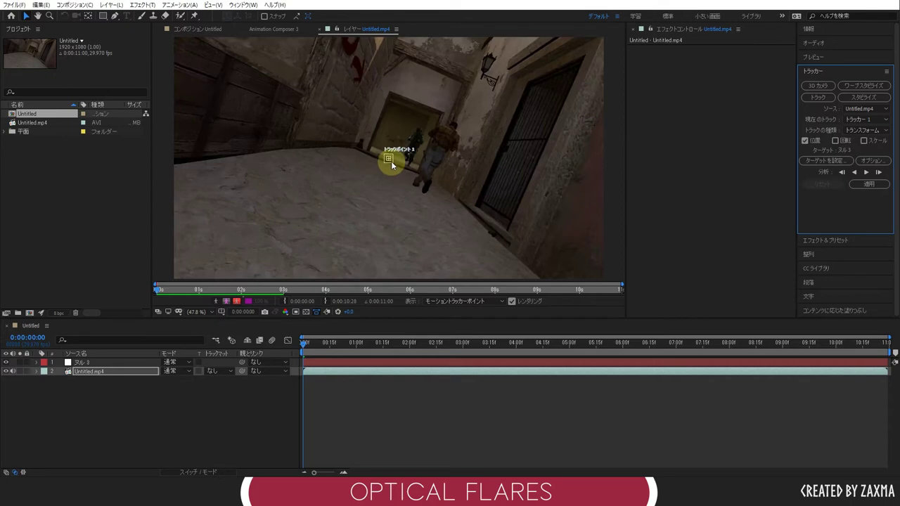
pyautogui.moveTo(394, 167); pyautogui.dragTo(432, 200)
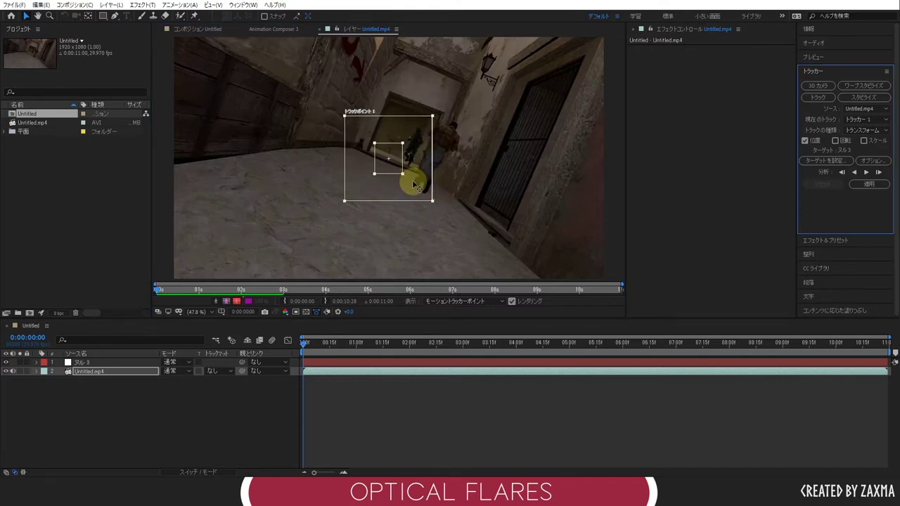
pyautogui.moveTo(416, 190); pyautogui.dragTo(428, 177)
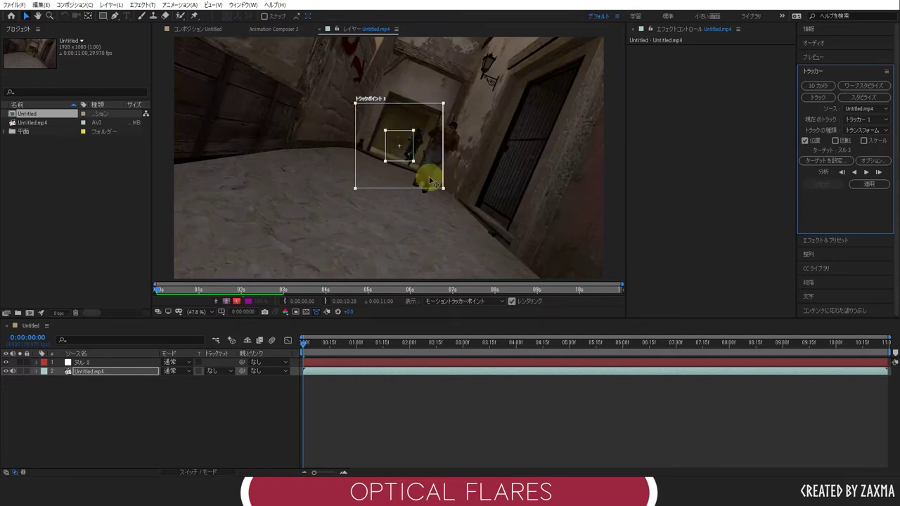
pyautogui.moveTo(431, 181); pyautogui.dragTo(514, 117)
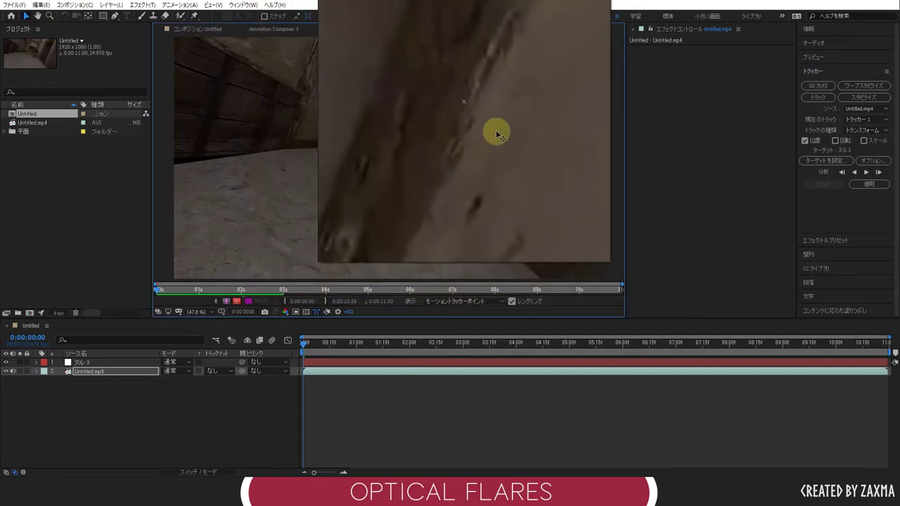
pyautogui.moveTo(514, 117)
pyautogui.mouseDown()
pyautogui.moveTo(475, 141)
pyautogui.moveTo(514, 102)
pyautogui.mouseUp()
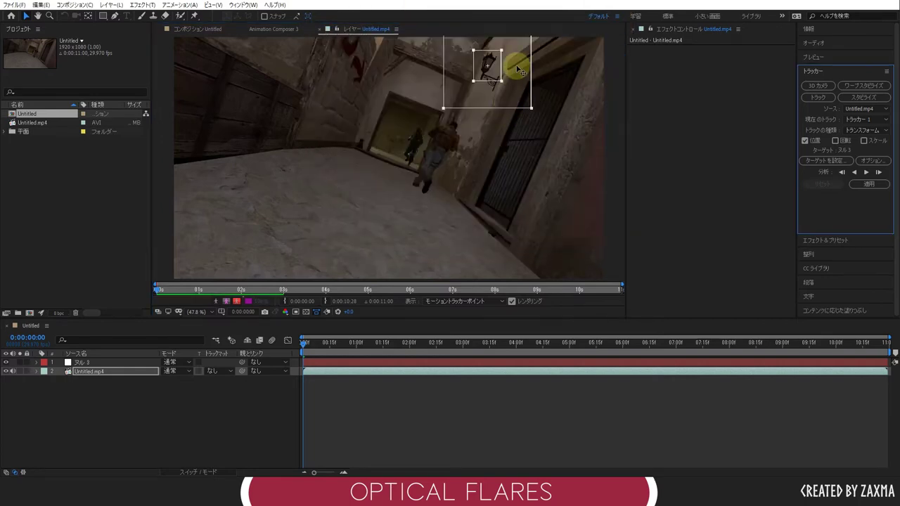
pyautogui.scroll(2, 404, 147)
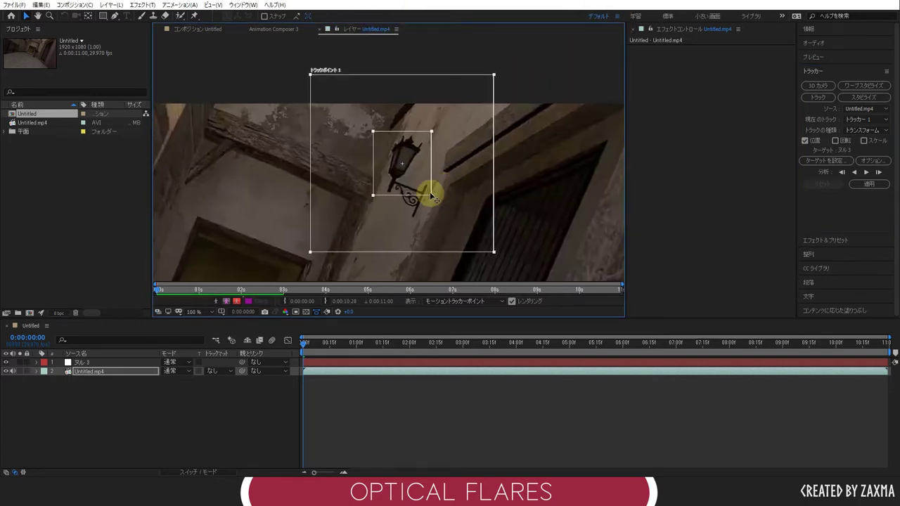
# Fit Track Point 1's feature box snugly on the lamp, with a surrounding search area.
pyautogui.moveTo(425, 199)
pyautogui.mouseDown()
pyautogui.moveTo(437, 193)
pyautogui.moveTo(426, 187)
pyautogui.mouseUp()
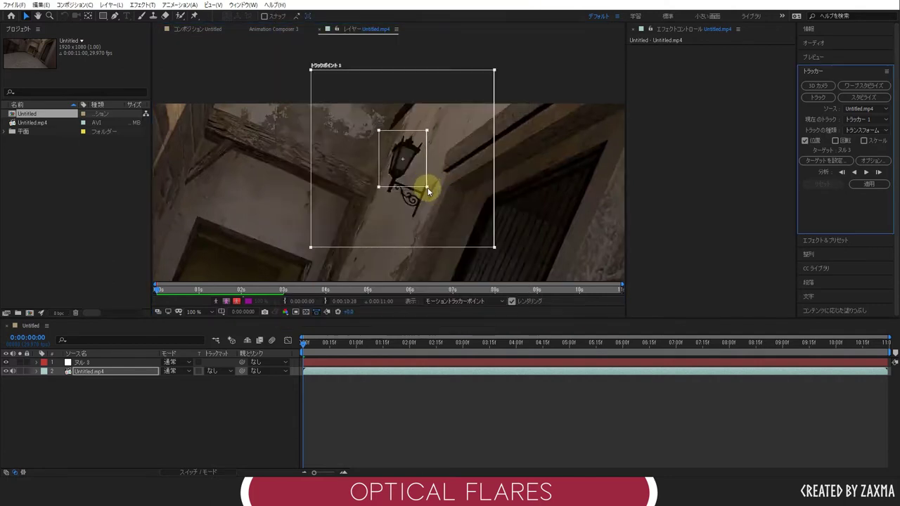
pyautogui.scroll(-2, 427, 190)
pyautogui.moveTo(425, 192); pyautogui.dragTo(429, 194)
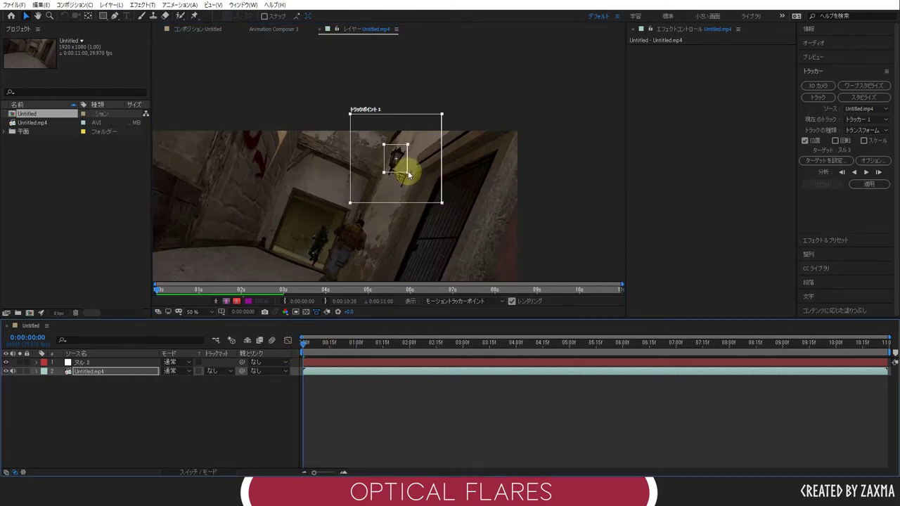
pyautogui.click(407, 176)
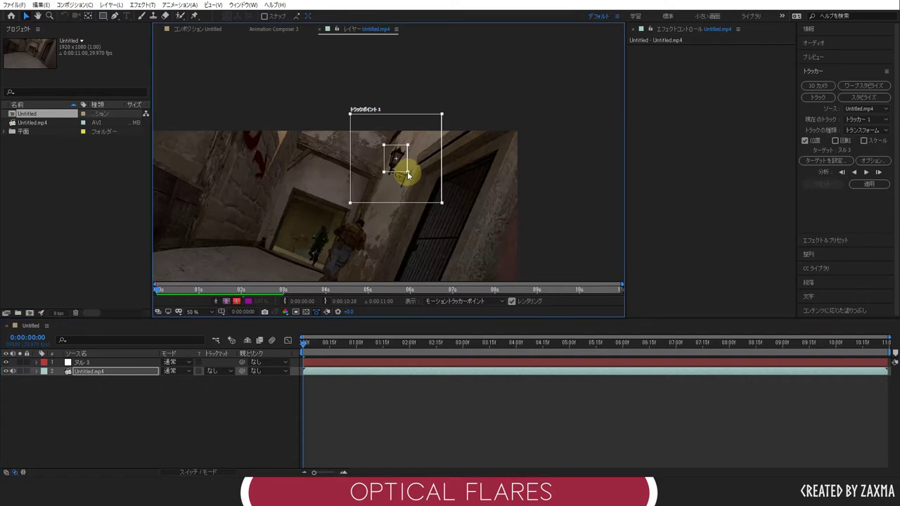
pyautogui.moveTo(405, 171); pyautogui.dragTo(406, 170)
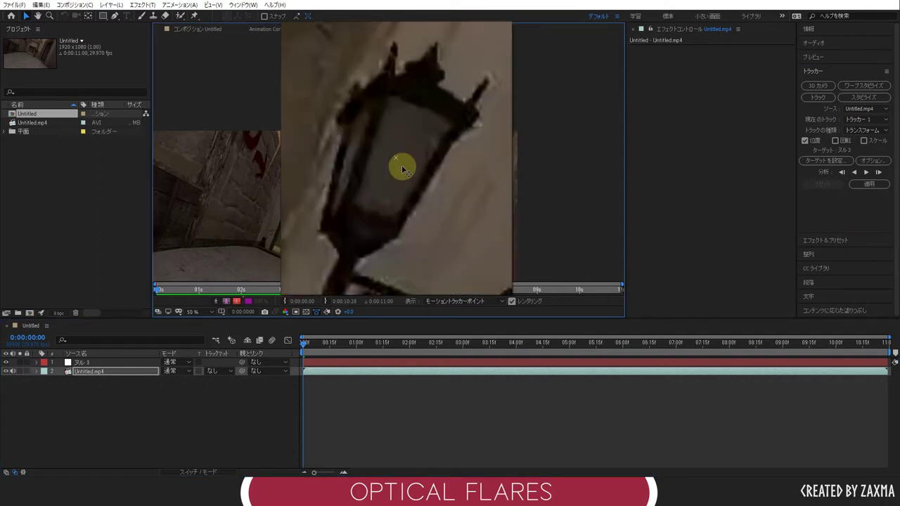
pyautogui.scroll(2, 405, 162)
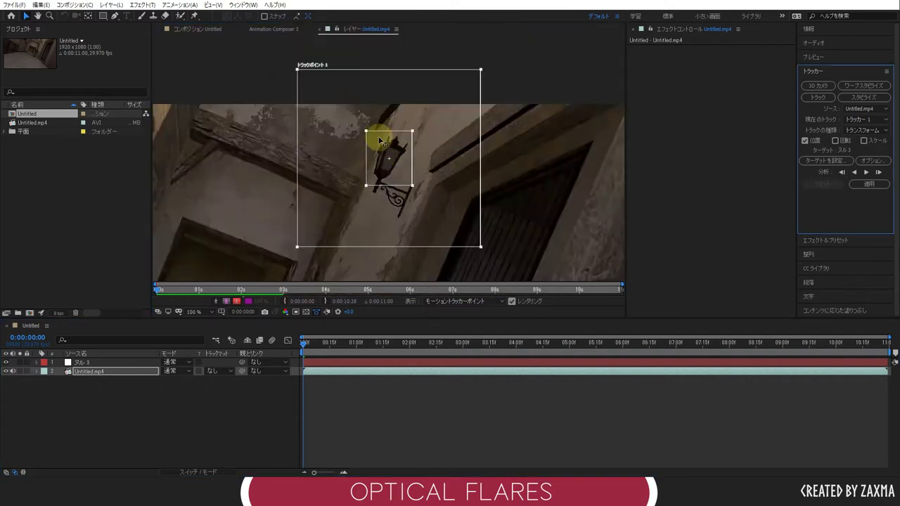
pyautogui.moveTo(412, 131); pyautogui.dragTo(410, 134)
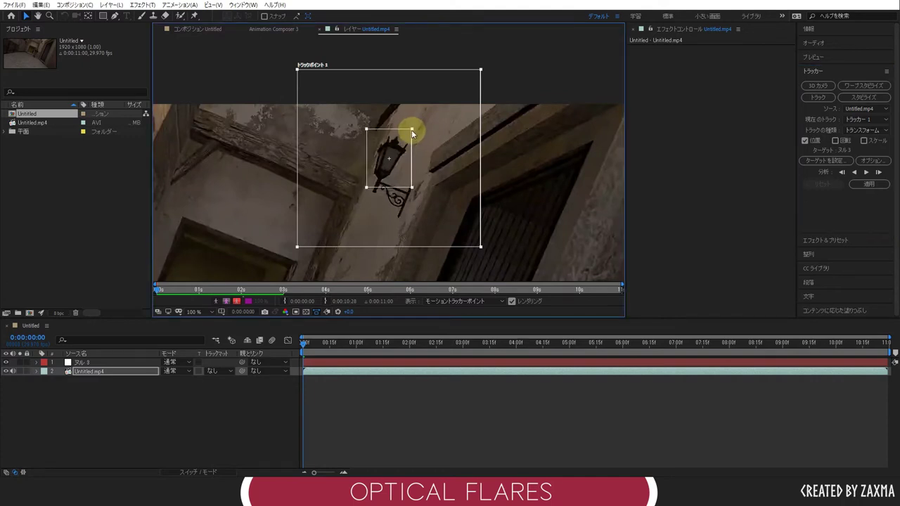
pyautogui.moveTo(481, 247); pyautogui.dragTo(477, 243)
pyautogui.press(',')
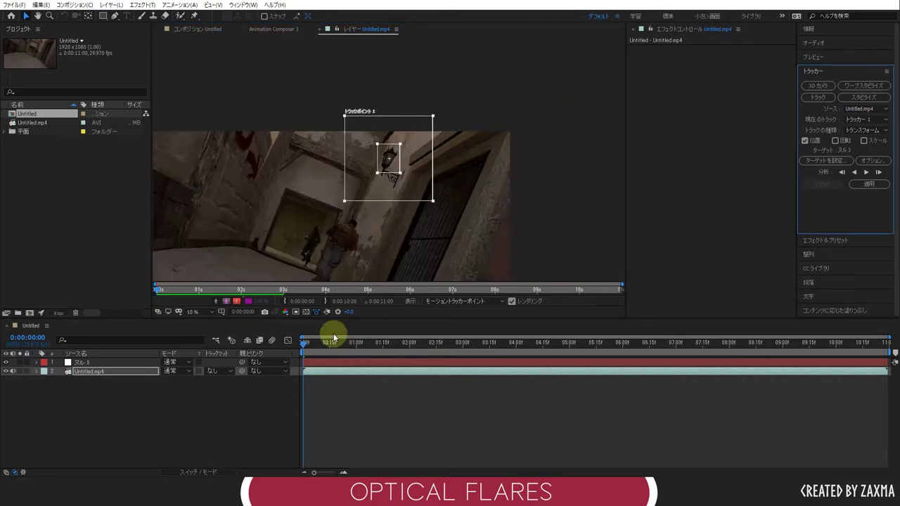
# Step forward two frames and shrink the track point's search area around the lamp.
pyautogui.click(310, 347)
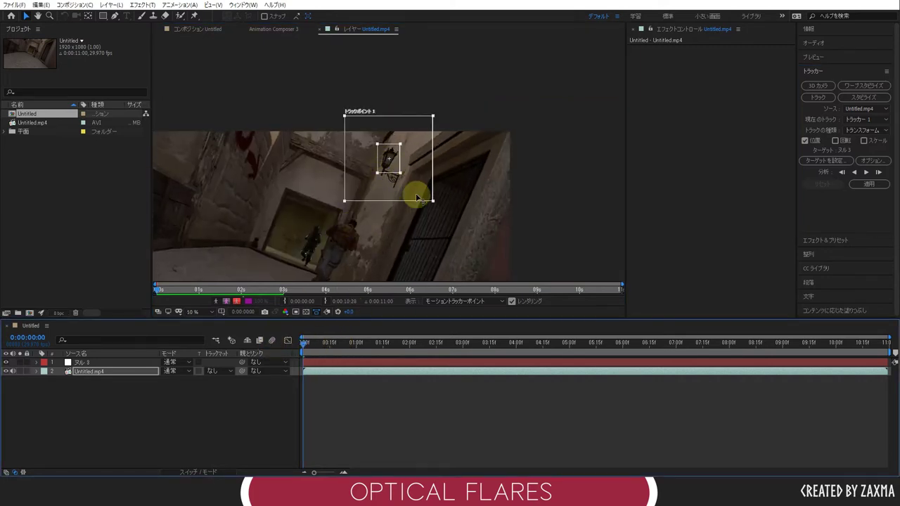
pyautogui.moveTo(303, 343); pyautogui.dragTo(303, 346)
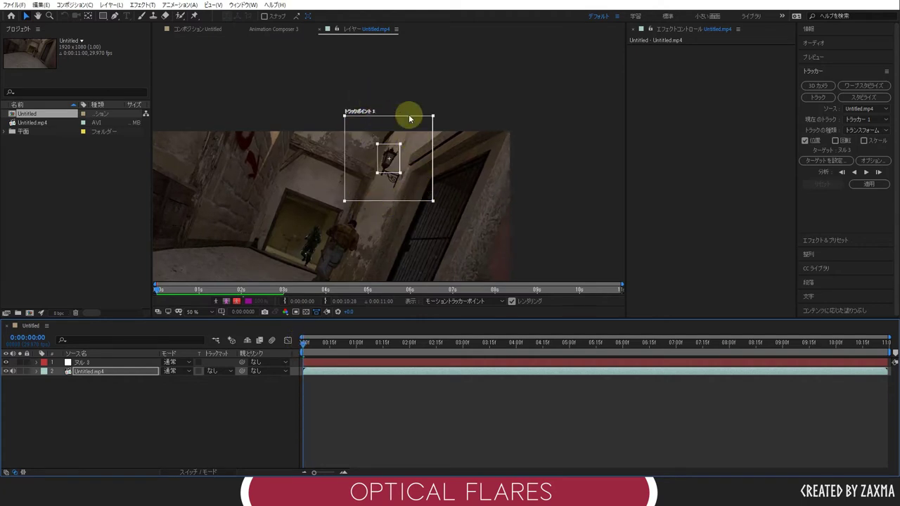
pyautogui.moveTo(344, 204); pyautogui.dragTo(345, 202)
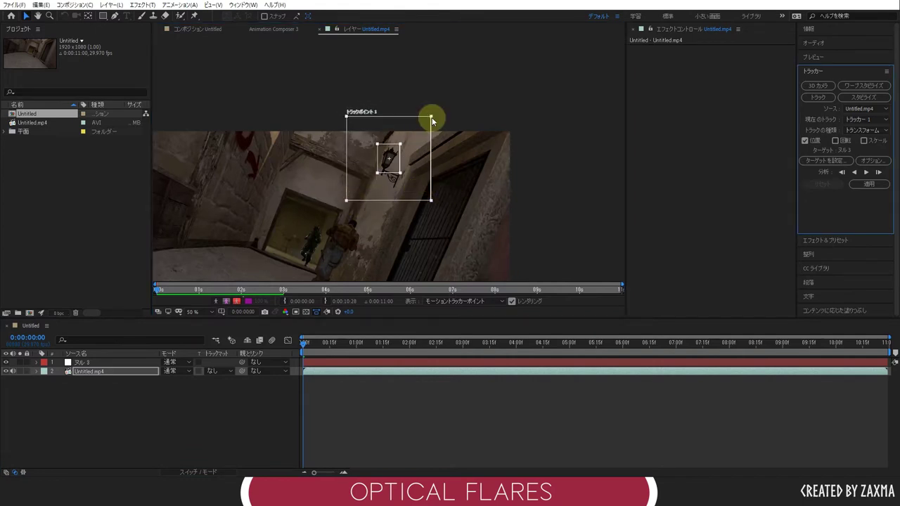
pyautogui.moveTo(430, 124); pyautogui.dragTo(424, 130)
pyautogui.click(305, 350)
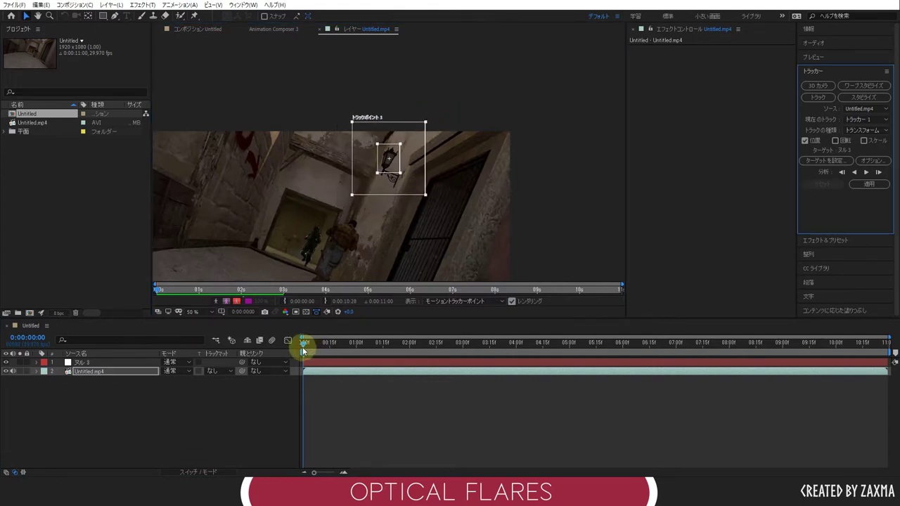
pyautogui.click(393, 223)
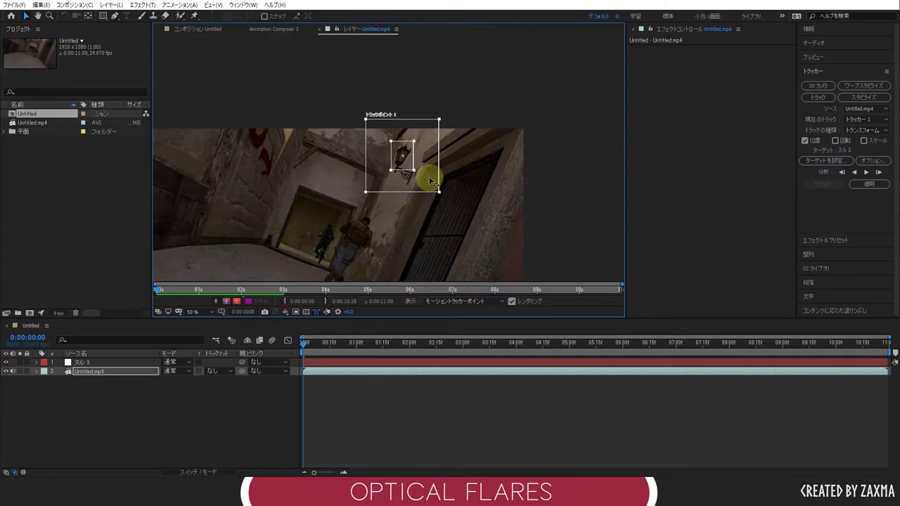
pyautogui.click(282, 412)
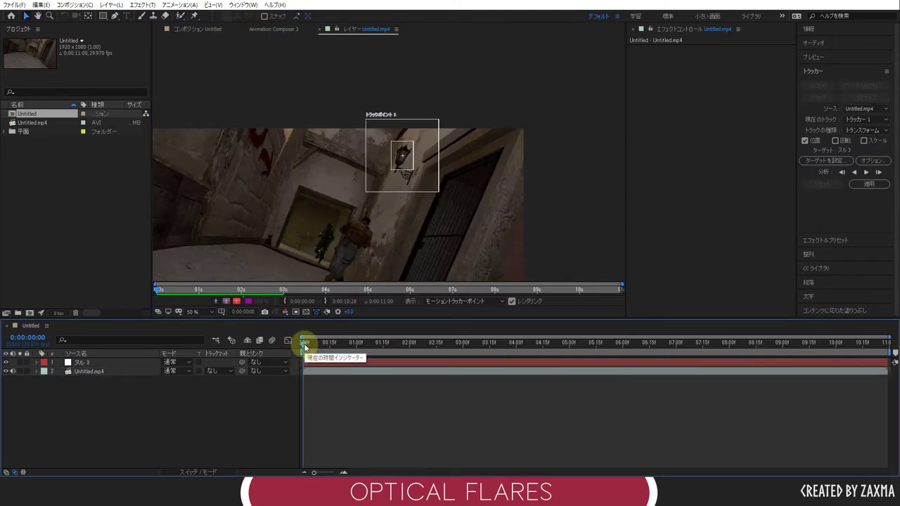
# Enlarge the search area around the wall lamp and choose the tracker's motion target.
pyautogui.click(408, 191)
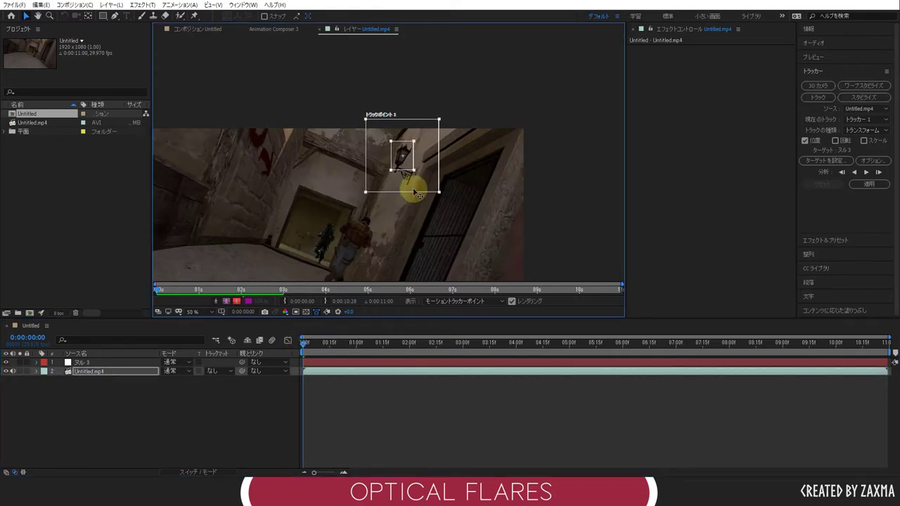
pyautogui.moveTo(438, 195); pyautogui.dragTo(461, 225)
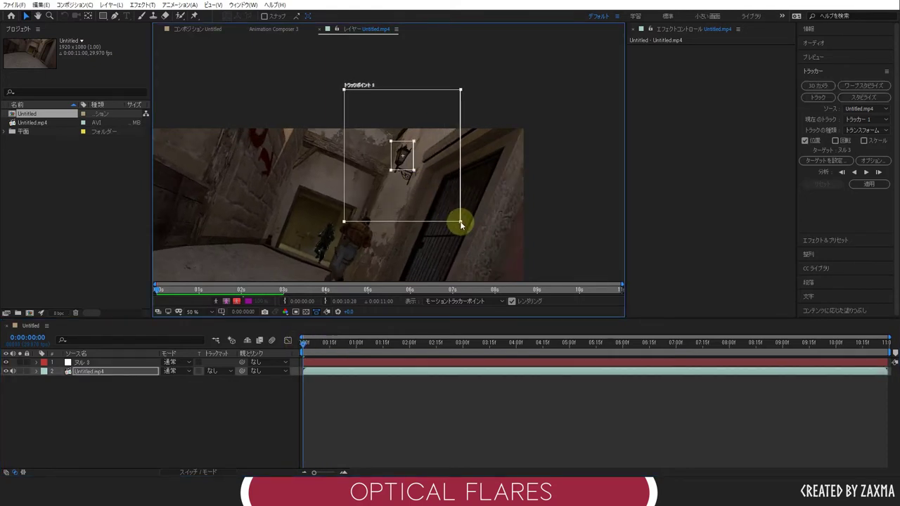
pyautogui.click(302, 345)
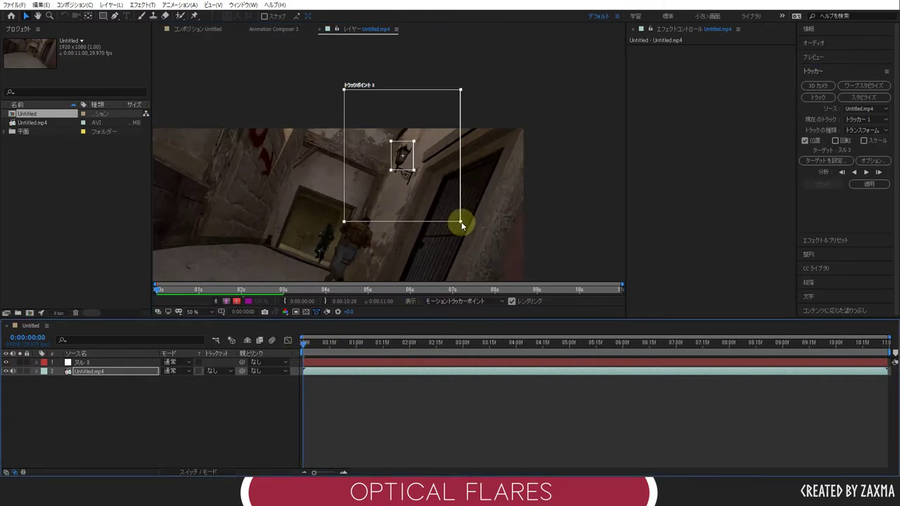
pyautogui.moveTo(461, 224); pyautogui.dragTo(425, 185)
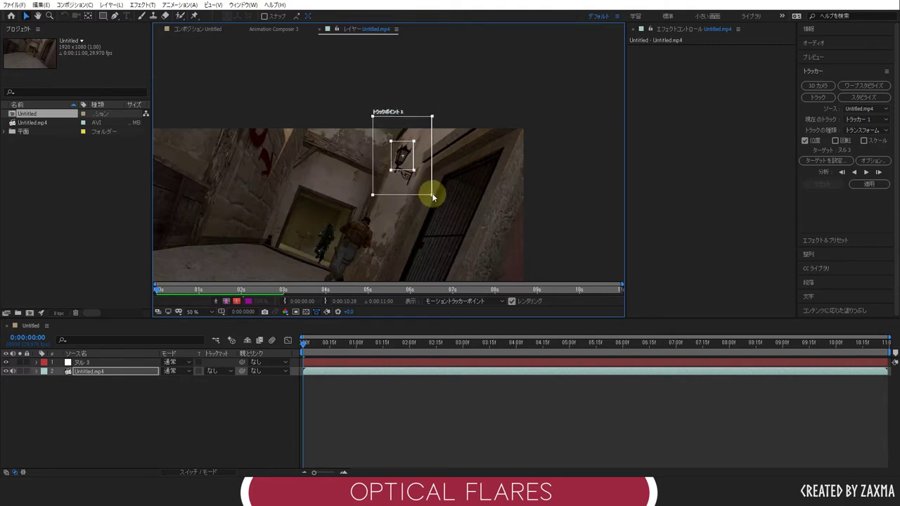
pyautogui.moveTo(425, 184); pyautogui.dragTo(432, 191)
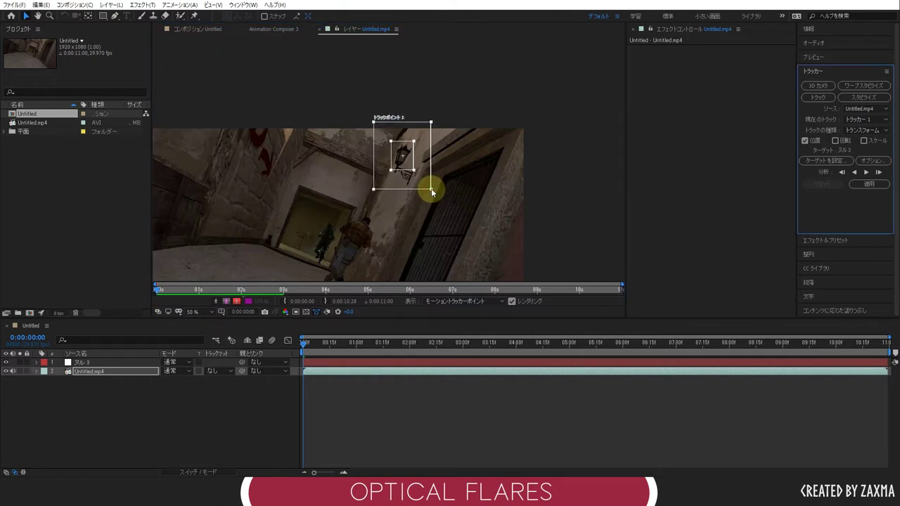
pyautogui.click(241, 386)
pyautogui.click(136, 370)
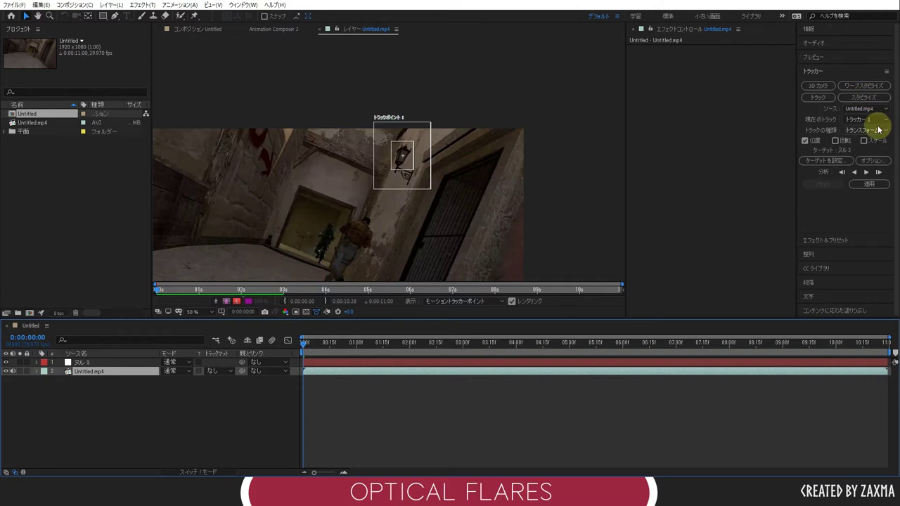
pyautogui.click(825, 164)
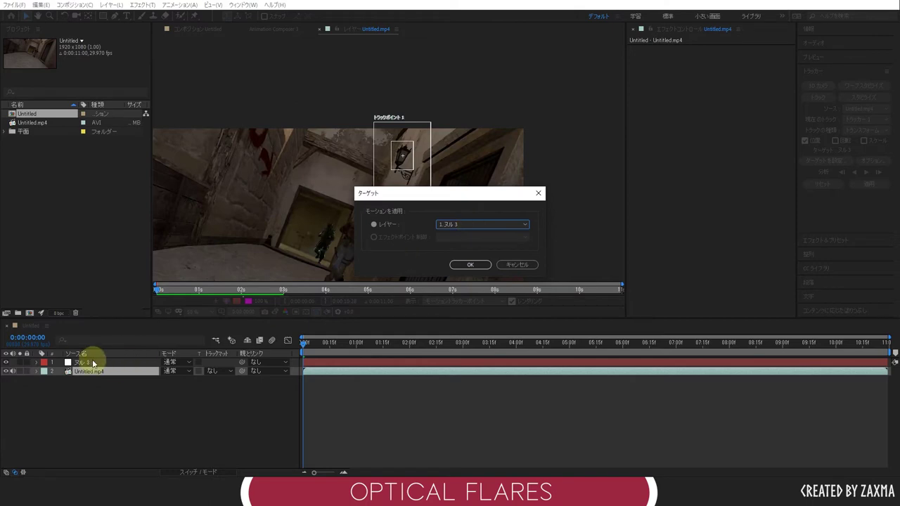
# Confirm layer 1 ヌル 3 as Tracker 1's motion target.
pyautogui.click(462, 265)
pyautogui.click(870, 187)
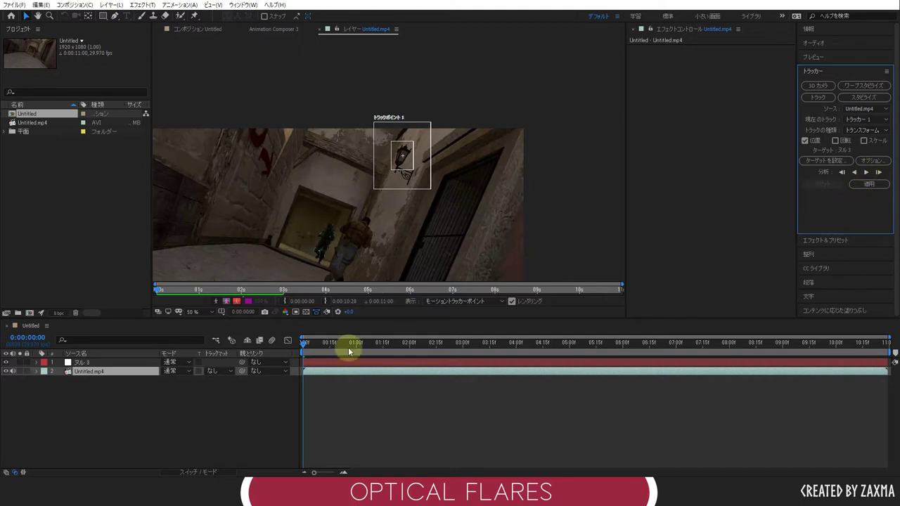
pyautogui.click(298, 347)
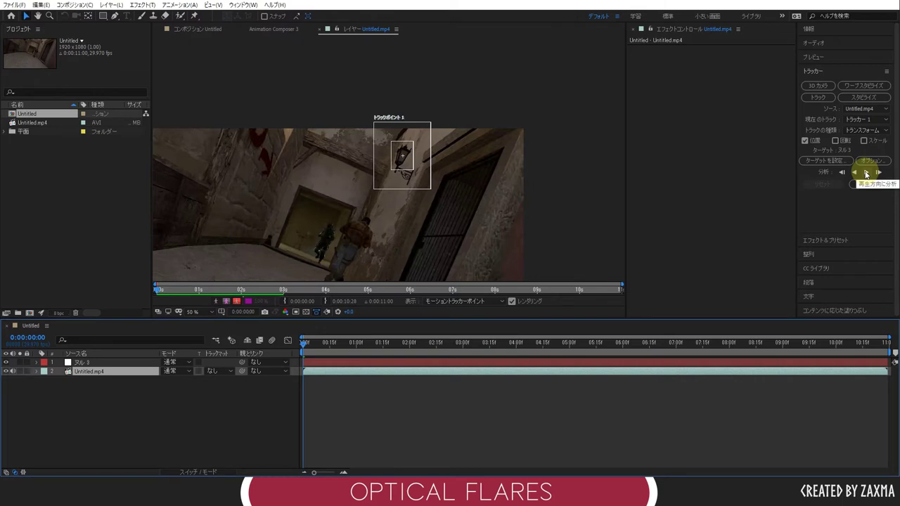
# Analyze the lamp track forward to about 0:00:02:02, checking frames, then stop.
pyautogui.click(867, 174)
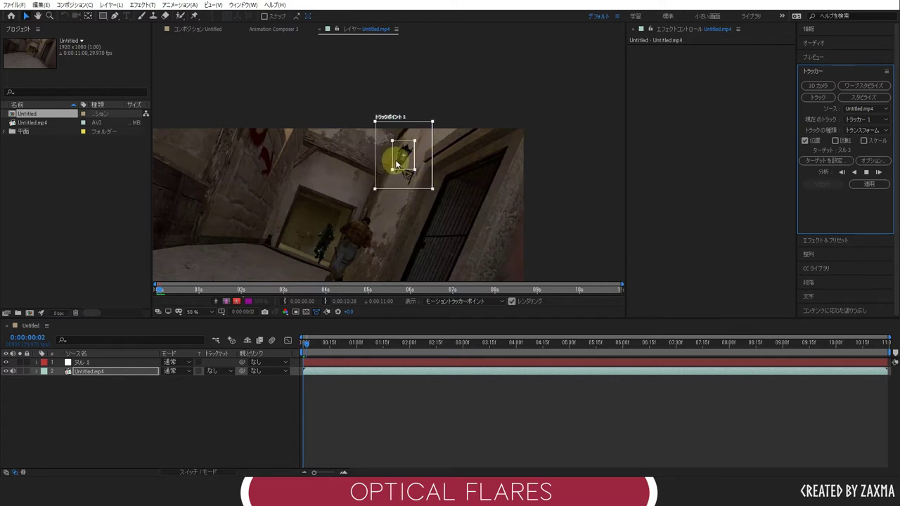
pyautogui.press('pagedown')
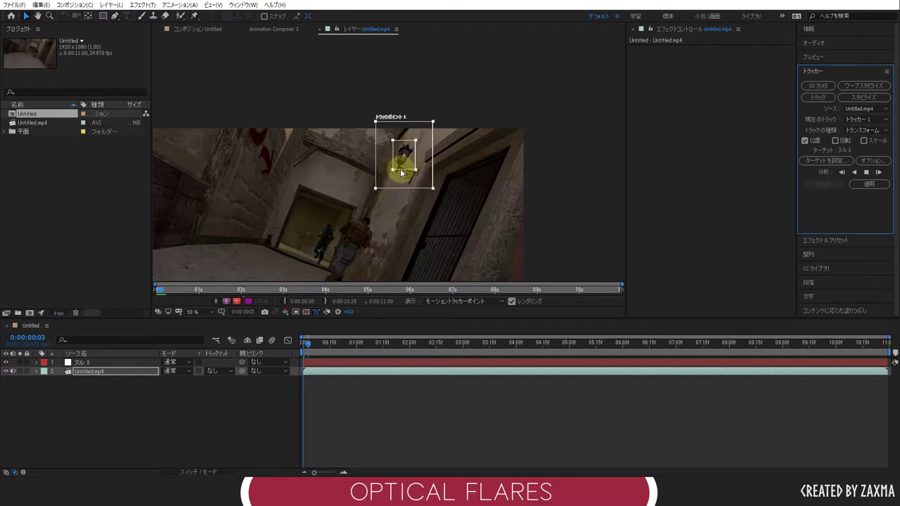
pyautogui.press('pagedown')
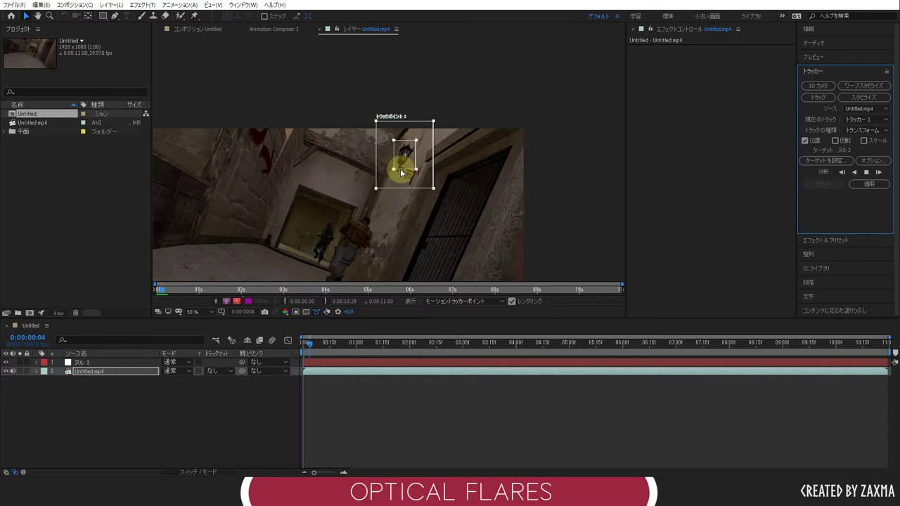
pyautogui.press('pagedown')
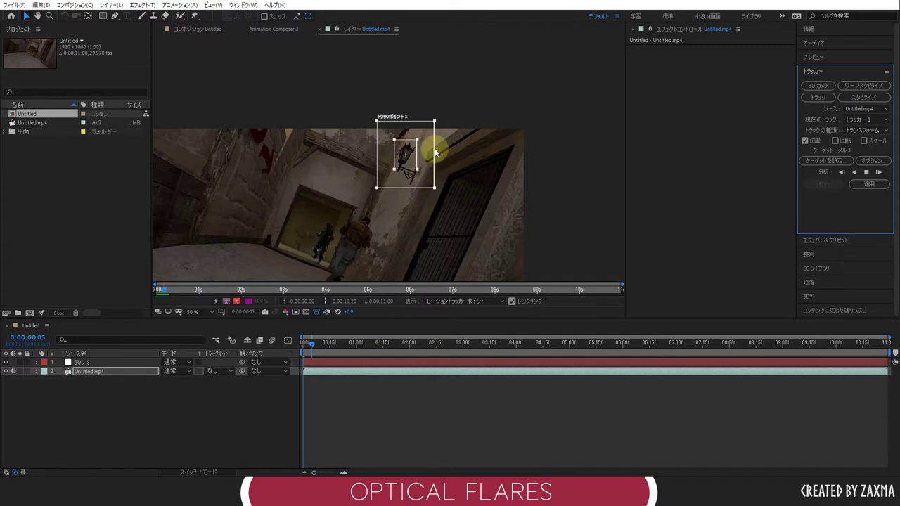
pyautogui.press('pagedown')
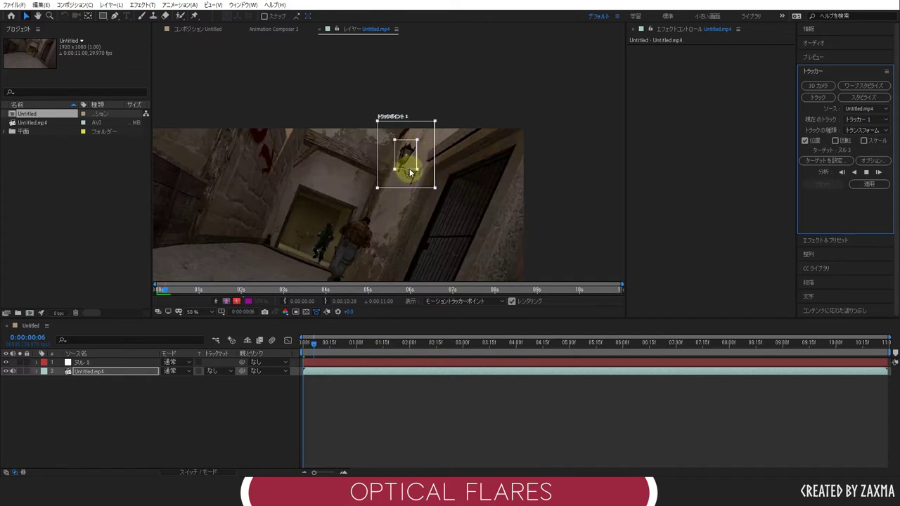
pyautogui.press('pagedown')
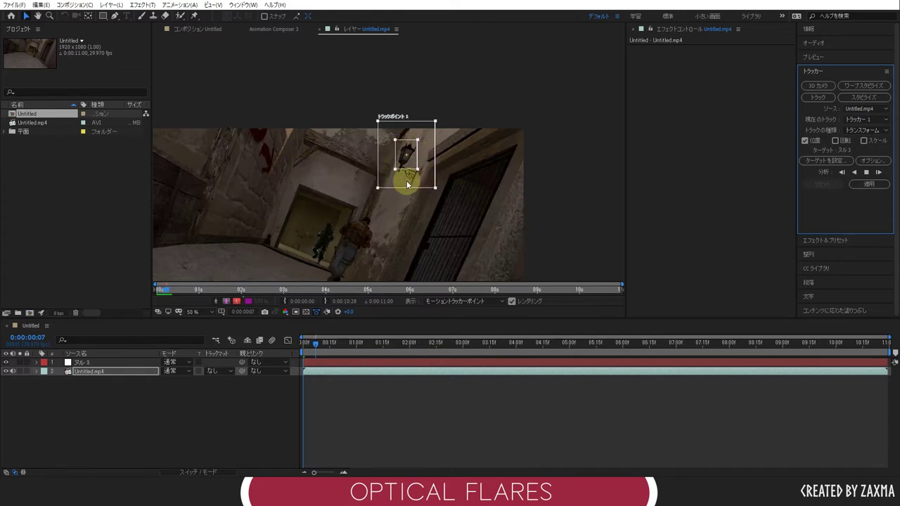
pyautogui.press('pagedown')
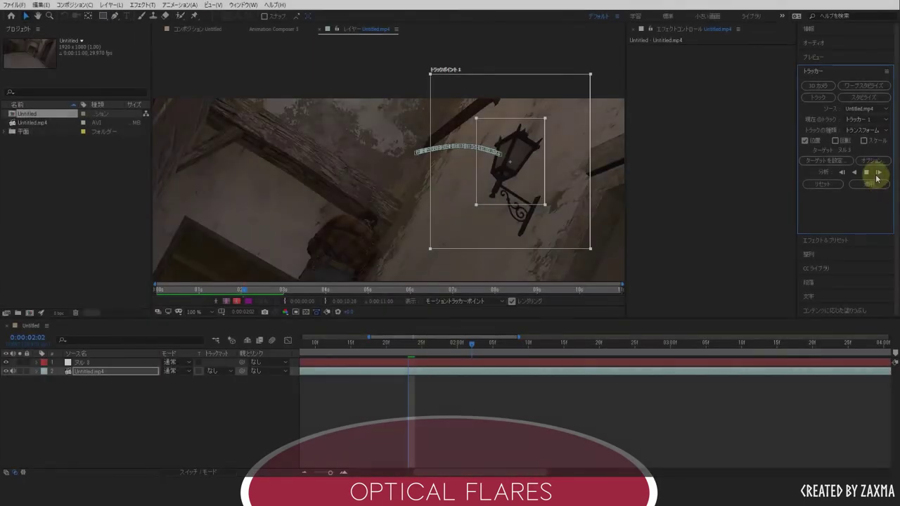
pyautogui.click(868, 172)
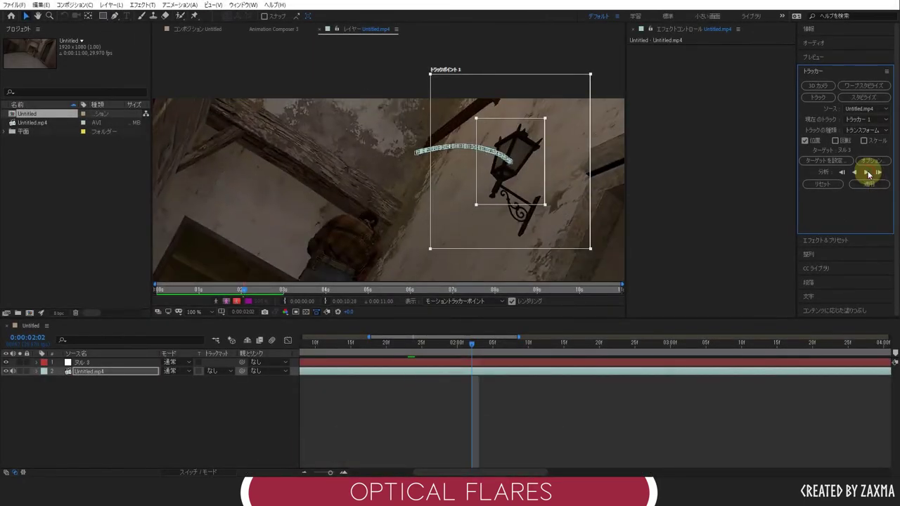
# Zoom the timeline out to six seconds and scrub around one second to review the track.
pyautogui.scroll(-2, 516, 221)
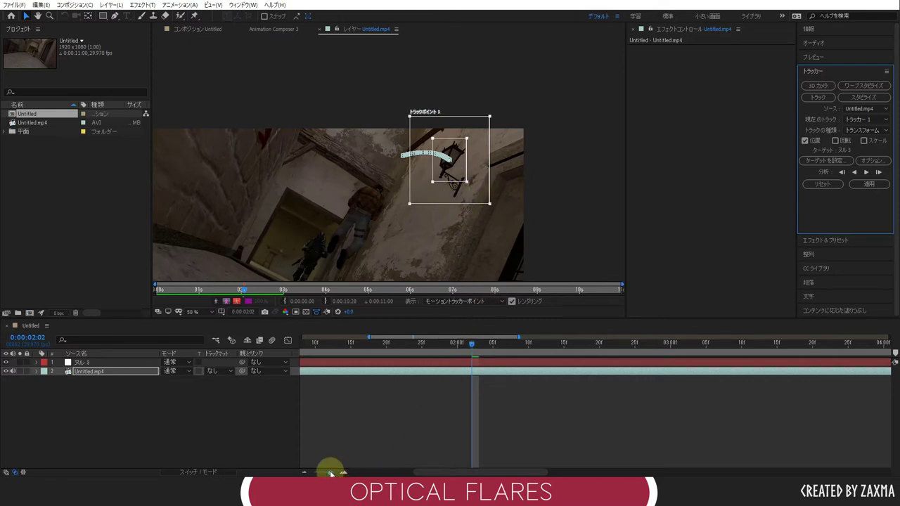
pyautogui.moveTo(332, 473); pyautogui.dragTo(324, 473)
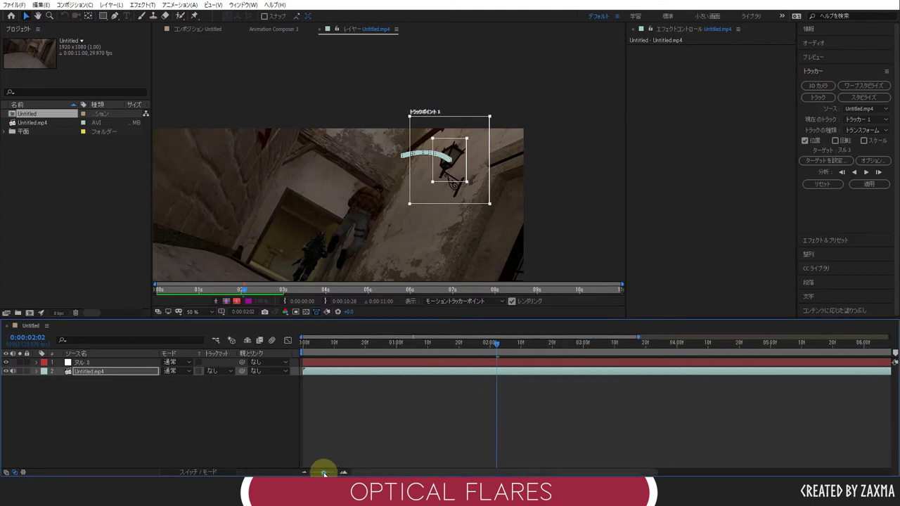
pyautogui.moveTo(497, 344); pyautogui.dragTo(402, 344)
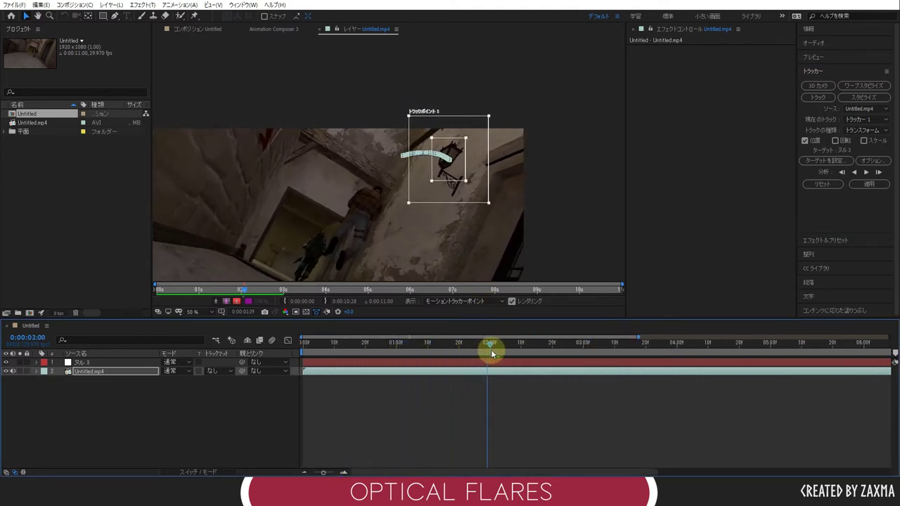
pyautogui.moveTo(419, 355); pyautogui.dragTo(443, 355)
pyautogui.click(390, 344)
# Scrub back to 00:15f, zoom the timeline out further, and apply the tracked motion.
pyautogui.scroll(2, 450, 179)
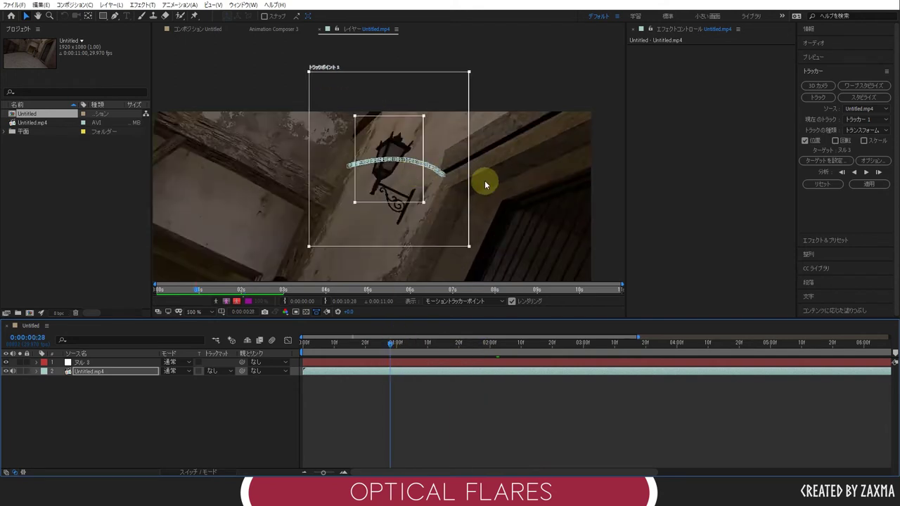
pyautogui.moveTo(560, 266); pyautogui.dragTo(574, 269)
pyautogui.moveTo(428, 344)
pyautogui.mouseDown()
pyautogui.moveTo(342, 363)
pyautogui.moveTo(434, 353)
pyautogui.moveTo(426, 350)
pyautogui.mouseUp()
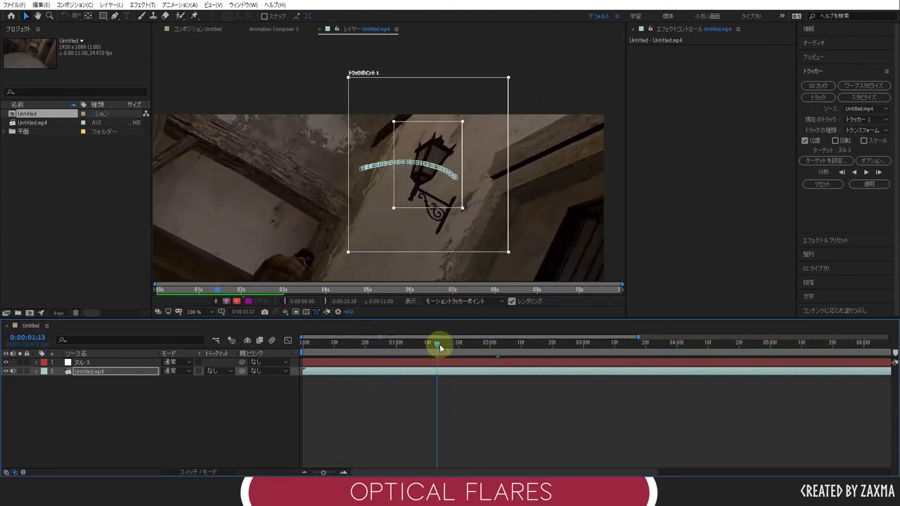
pyautogui.moveTo(427, 350); pyautogui.dragTo(402, 353)
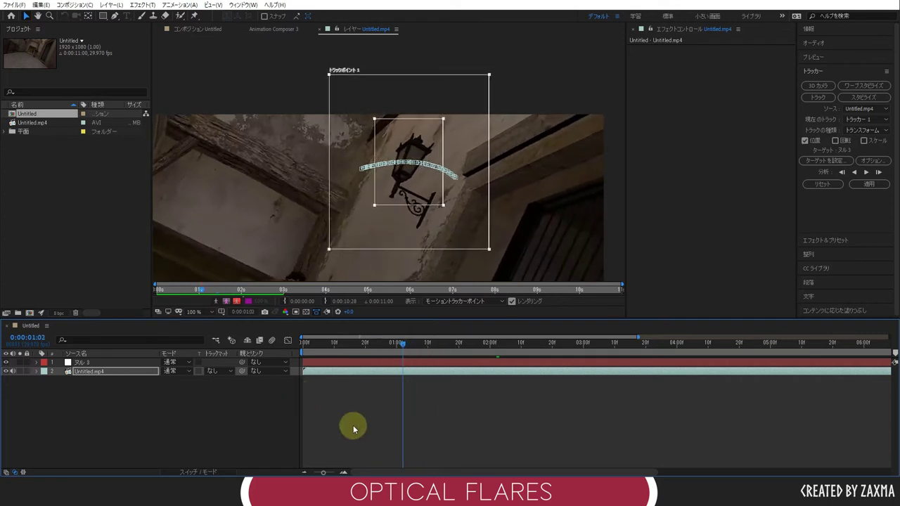
pyautogui.moveTo(322, 473); pyautogui.dragTo(321, 474)
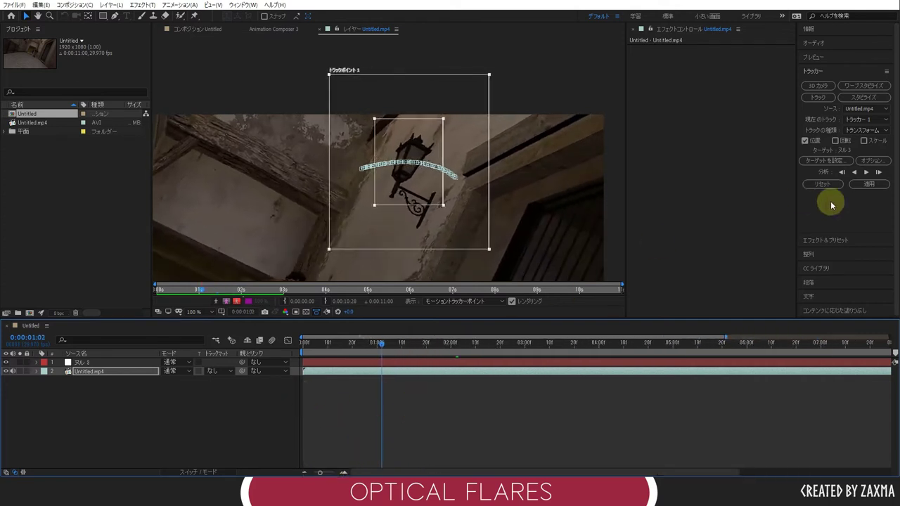
pyautogui.click(871, 185)
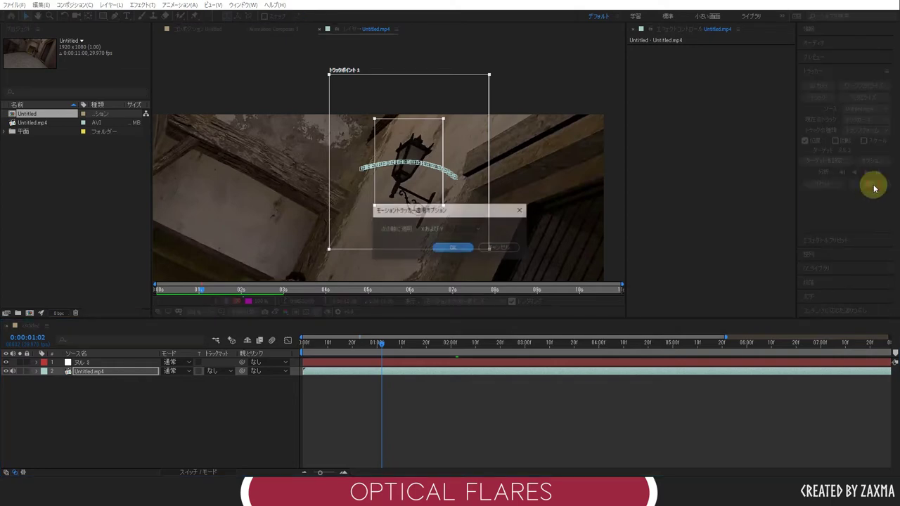
# Apply the track in X and Y and reveal ヌル 3's Position keyframes with U.
pyautogui.click(452, 248)
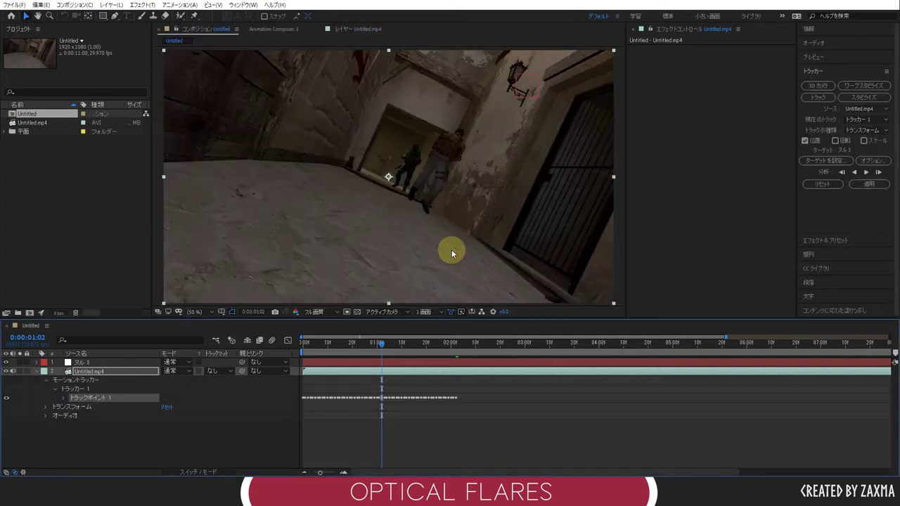
pyautogui.click(220, 431)
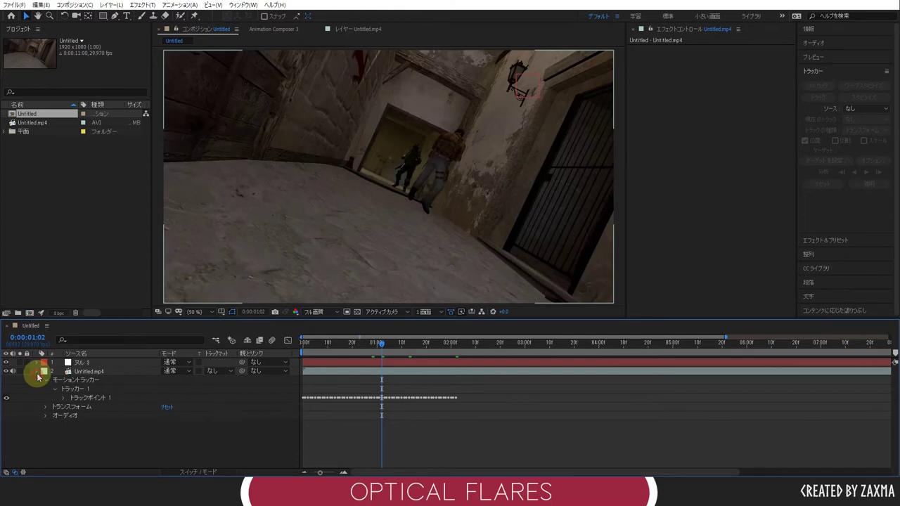
pyautogui.click(37, 373)
pyautogui.click(99, 362)
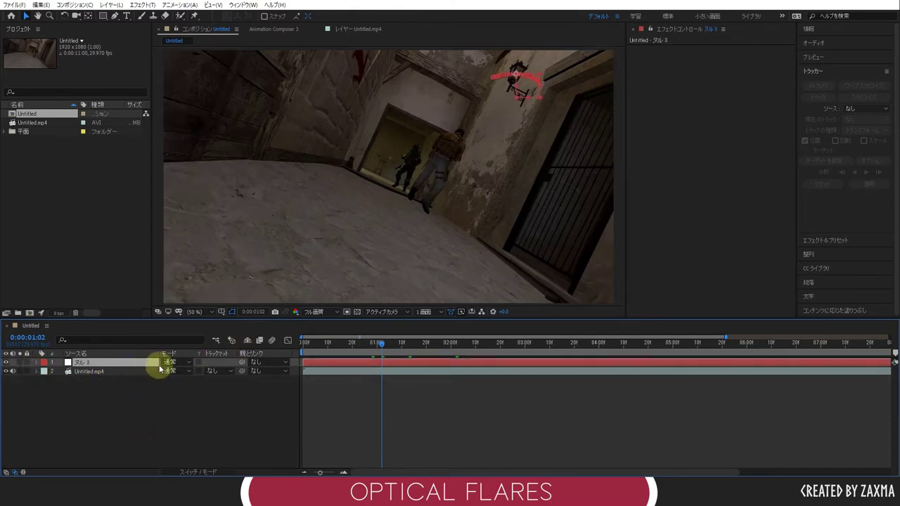
pyautogui.press('u')
pyautogui.click(300, 350)
pyautogui.click(90, 374)
pyautogui.click(120, 401)
pyautogui.click(300, 349)
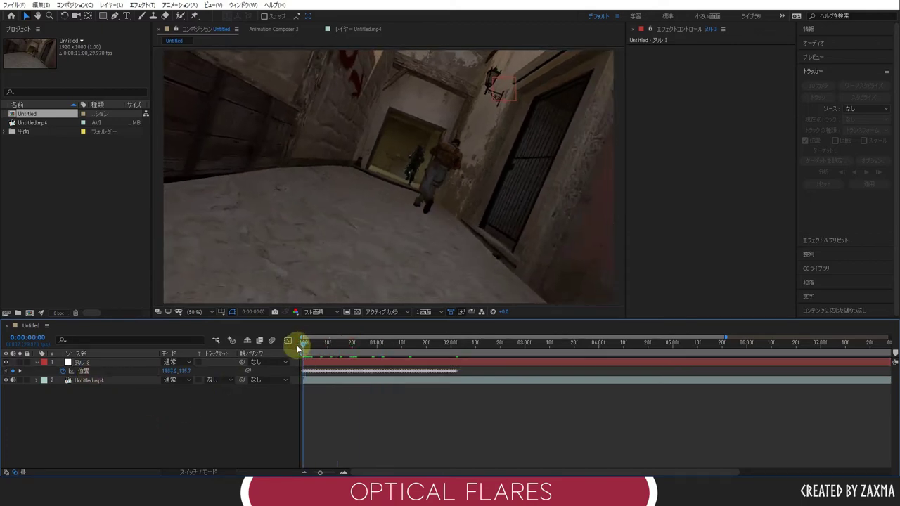
# End the work area at 0:00:02:02 with N, preview it, and check the null's path.
pyautogui.click(228, 378)
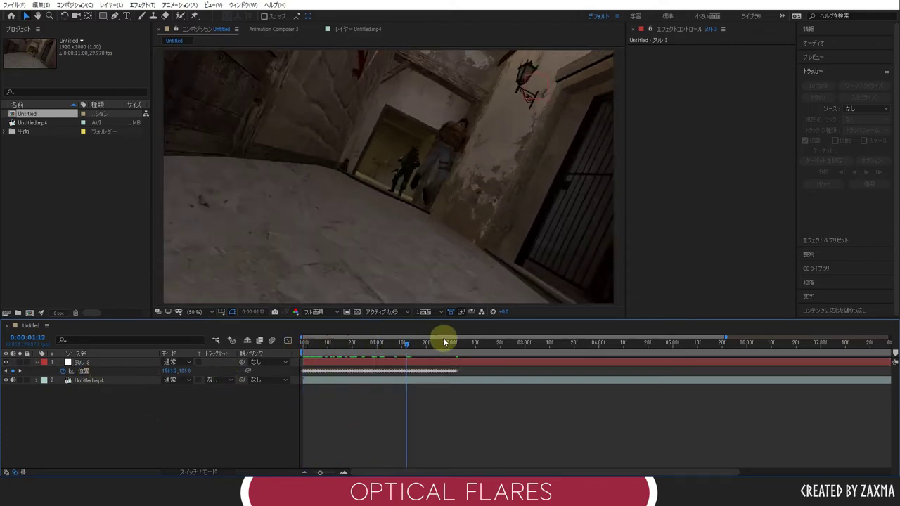
pyautogui.moveTo(304, 348); pyautogui.dragTo(456, 343)
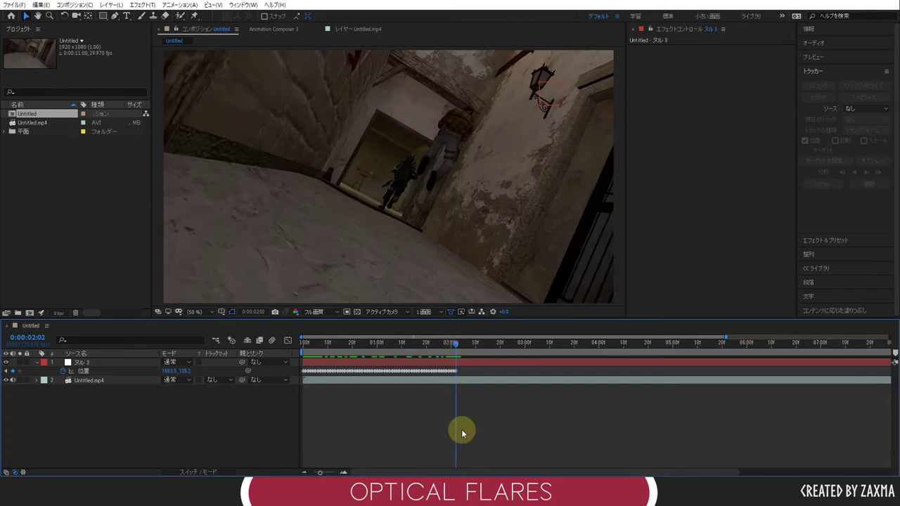
pyautogui.press('n')
pyautogui.press('space')
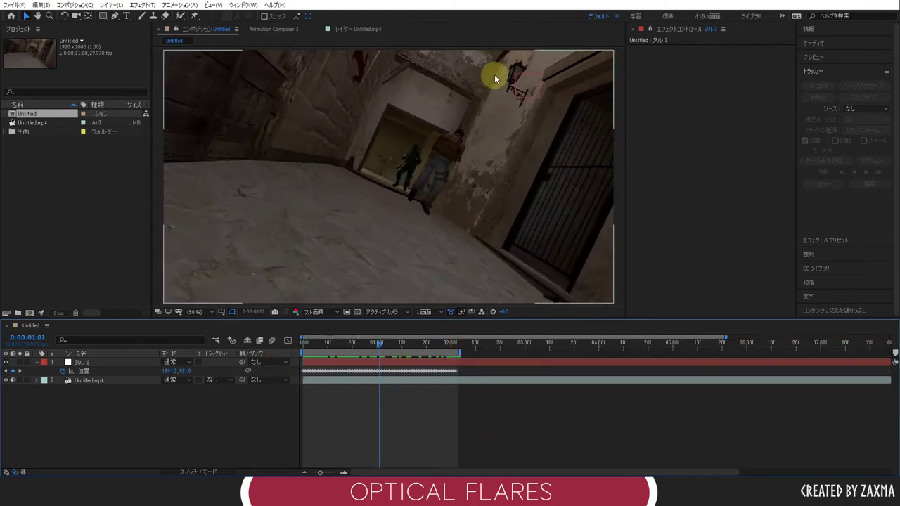
pyautogui.click(522, 82)
pyautogui.moveTo(392, 345); pyautogui.dragTo(455, 345)
pyautogui.press('Home')
pyautogui.moveTo(307, 349); pyautogui.dragTo(377, 344)
# Add a new dark-grey solid layer and apply Optical Flares to it.
pyautogui.rightClick(224, 425)
pyautogui.moveTo(232, 318)
pyautogui.click(361, 338)
pyautogui.click(476, 316)
pyautogui.click(827, 239)
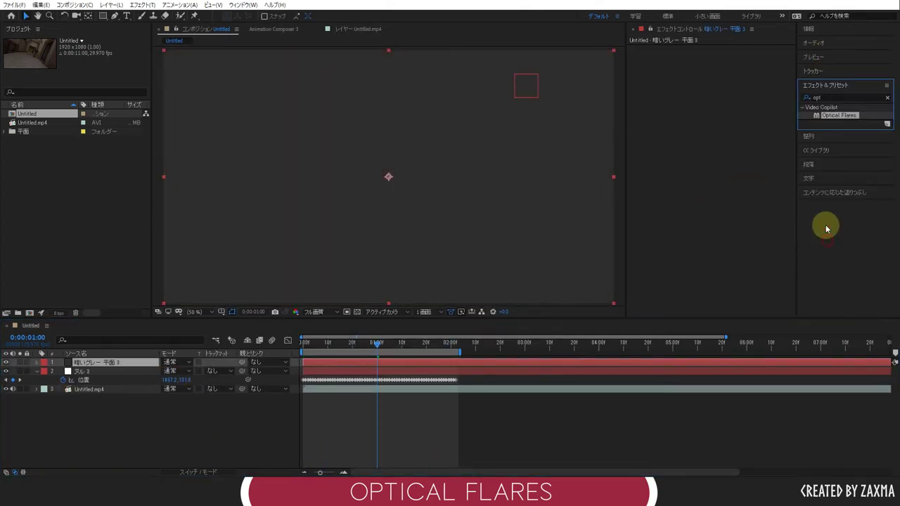
pyautogui.doubleClick(826, 115)
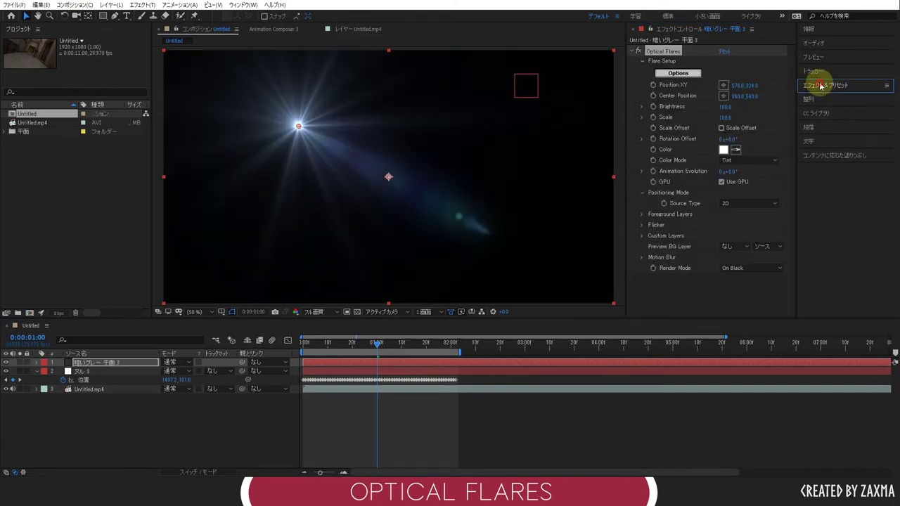
pyautogui.click(696, 295)
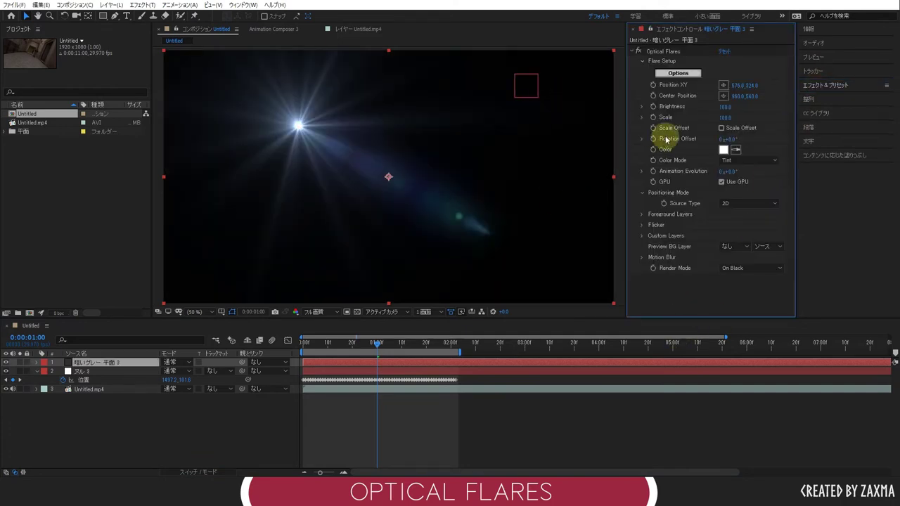
# Load the wide blue flare preset with purple streaks from the Optical Flares Preset Browser.
pyautogui.click(679, 73)
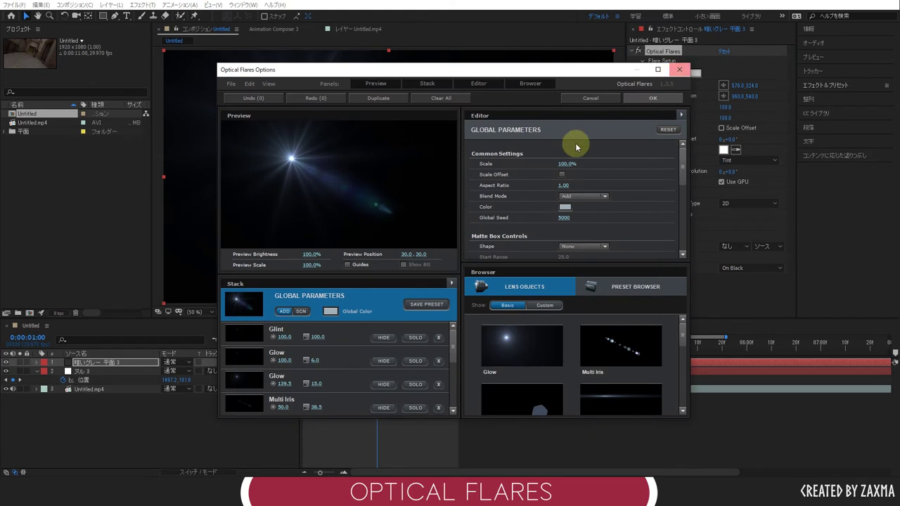
pyautogui.click(605, 286)
pyautogui.doubleClick(589, 342)
pyautogui.scroll(-2, 632, 372)
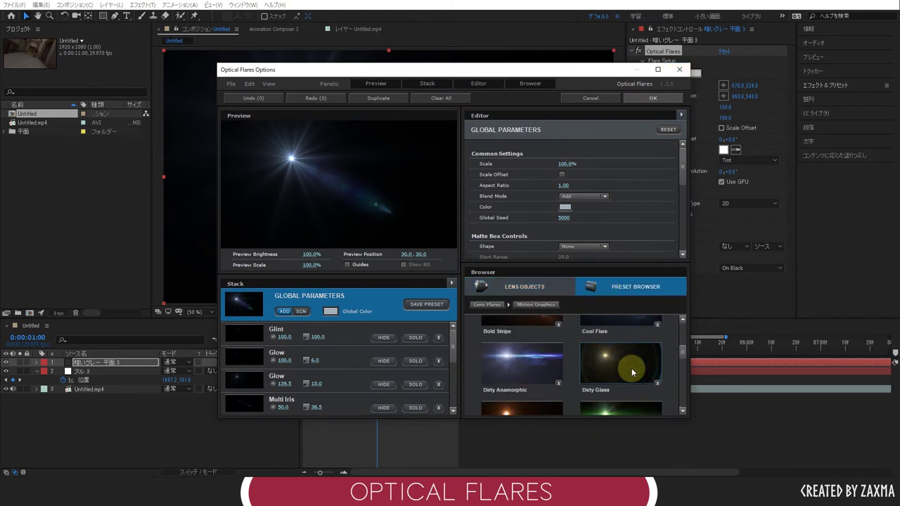
pyautogui.scroll(-2, 612, 364)
pyautogui.scroll(-2, 615, 372)
pyautogui.scroll(-2, 619, 383)
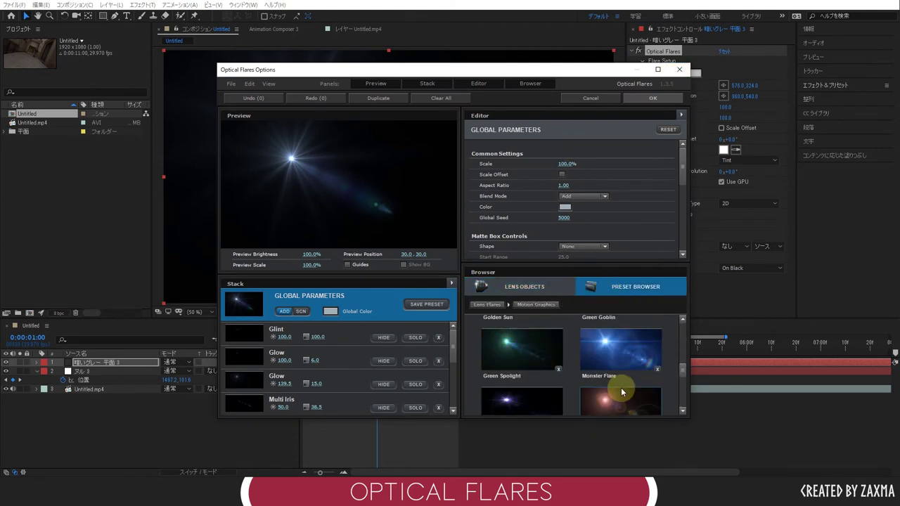
pyautogui.scroll(-2, 623, 392)
pyautogui.click(622, 392)
pyautogui.click(672, 97)
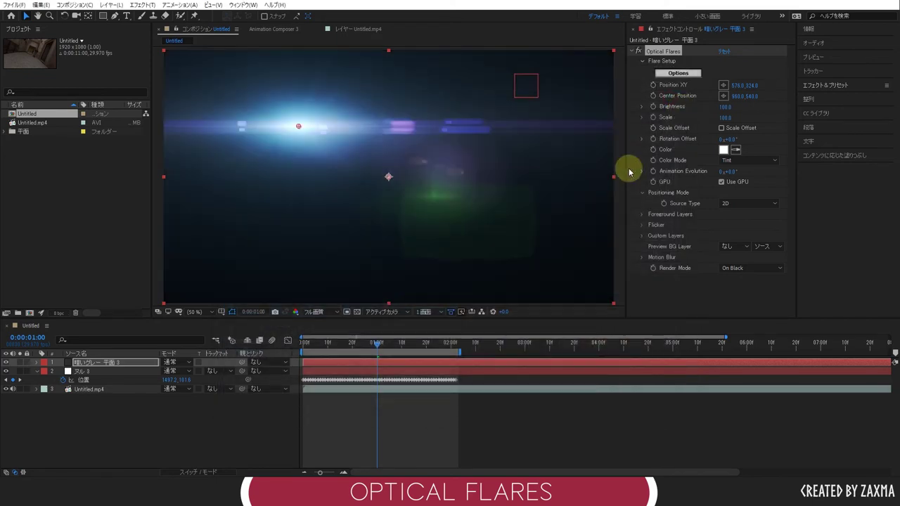
# Set the flare solid's blending mode to Add over the corridor footage.
pyautogui.click(177, 362)
pyautogui.click(211, 169)
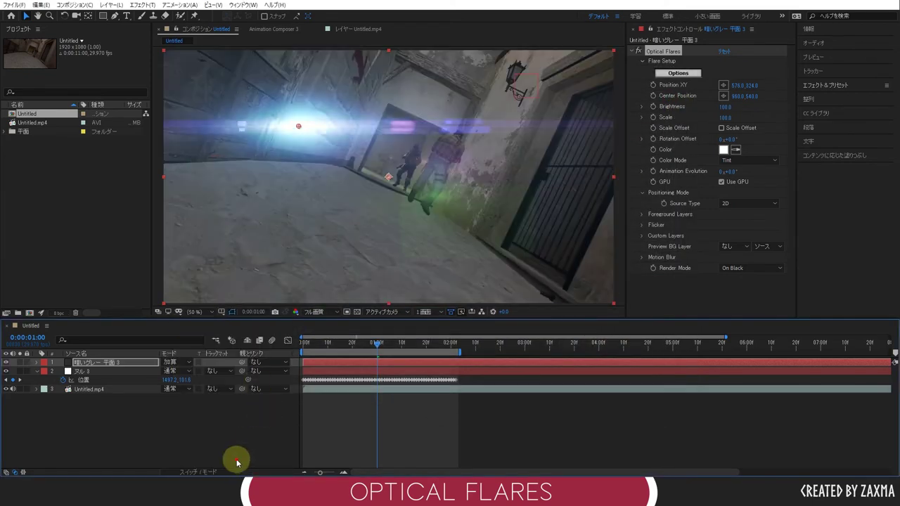
pyautogui.click(357, 344)
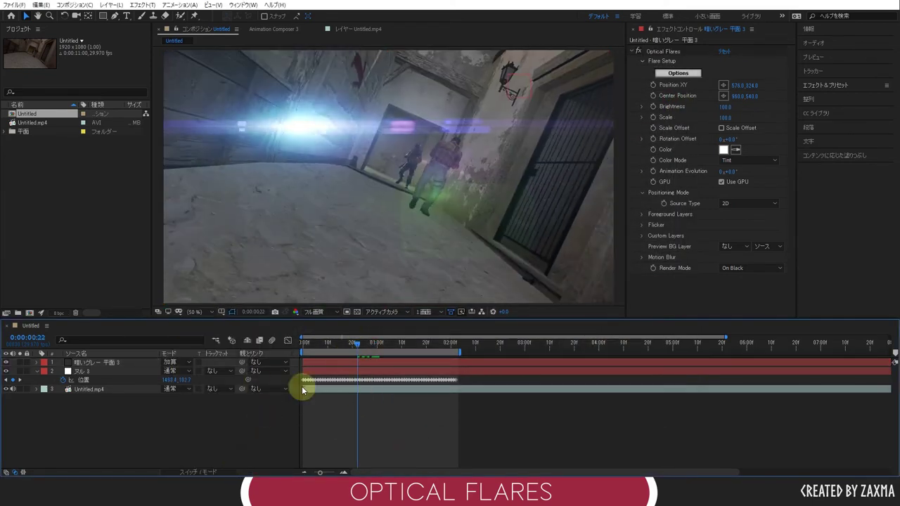
pyautogui.click(131, 364)
# Reveal the Optical Flares properties and add an expression to Position XY.
pyautogui.click(36, 362)
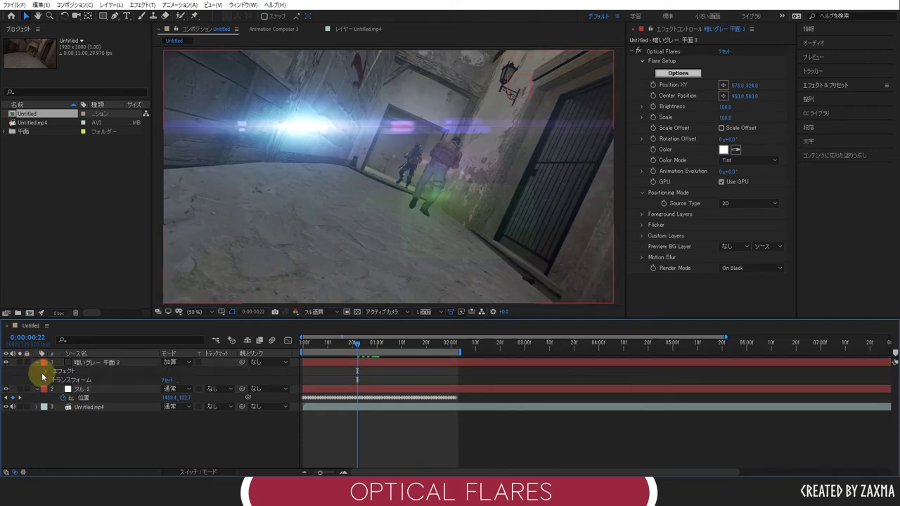
pyautogui.click(46, 372)
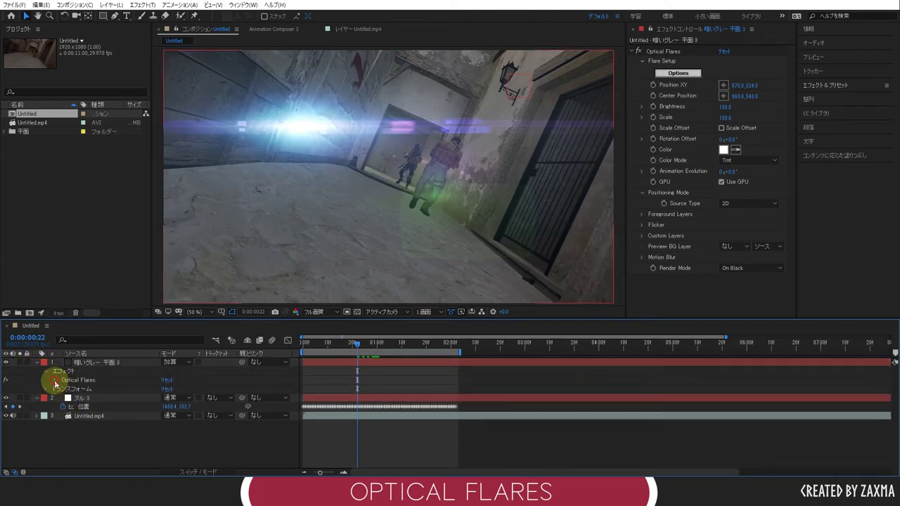
pyautogui.click(54, 381)
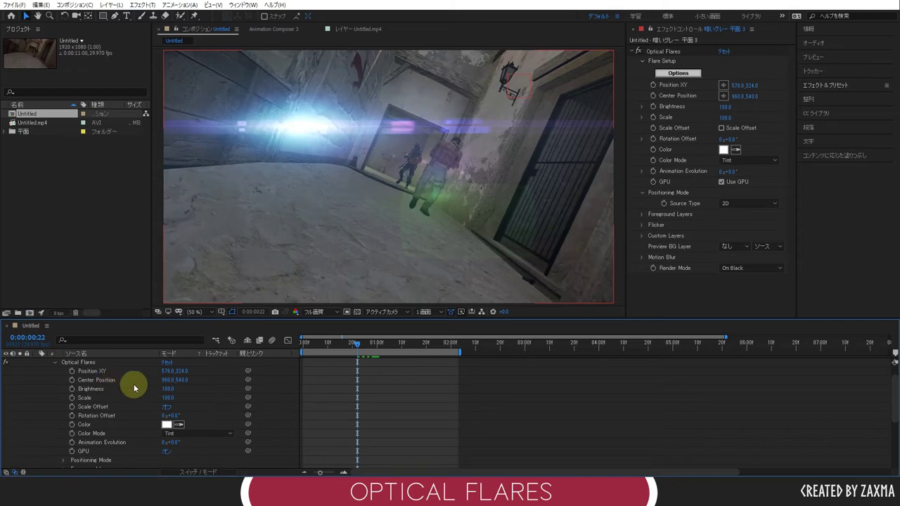
pyautogui.scroll(1, 134, 396)
pyautogui.click(91, 388)
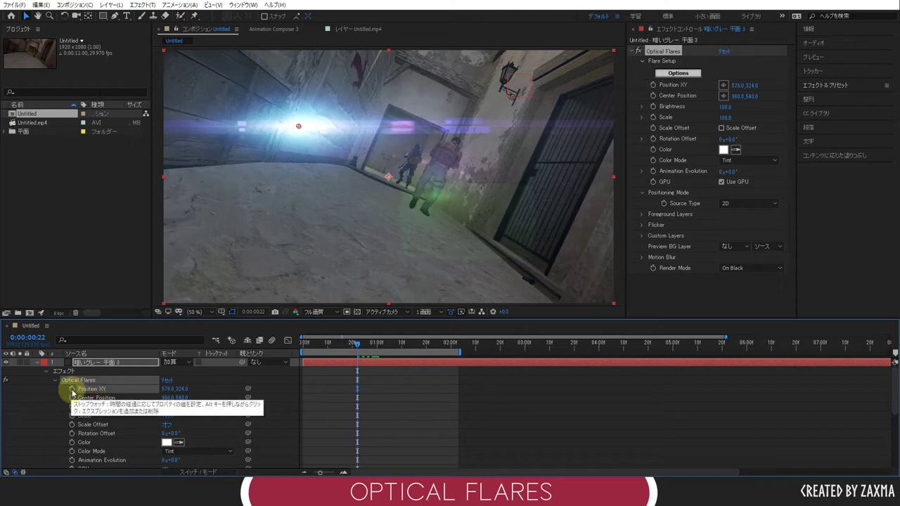
pyautogui.keyDown('alt'); pyautogui.click(71, 389); pyautogui.keyUp('alt')
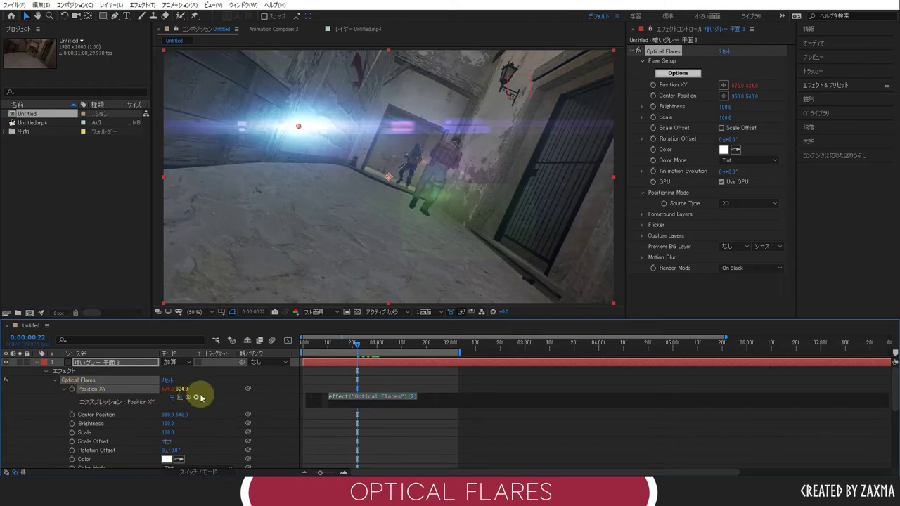
# Pick-whip the Position XY expression to Null 3's position so the flare sits on the lamp.
pyautogui.click(239, 403)
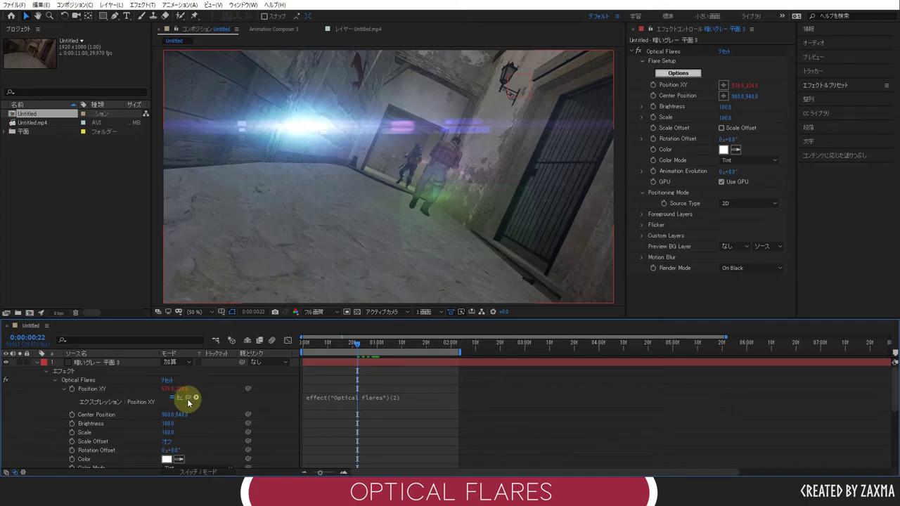
pyautogui.moveTo(187, 399)
pyautogui.mouseDown()
pyautogui.moveTo(220, 439)
pyautogui.moveTo(97, 461)
pyautogui.mouseUp()
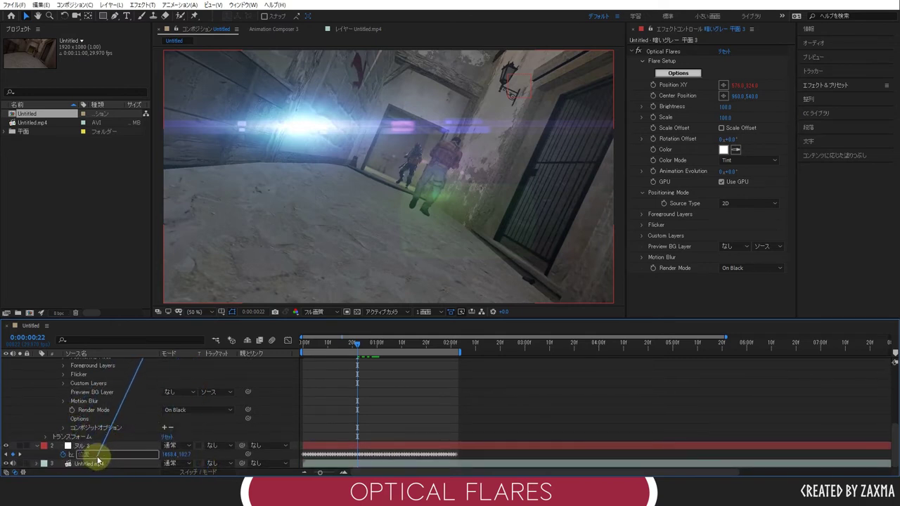
pyautogui.moveTo(97, 461); pyautogui.dragTo(97, 460)
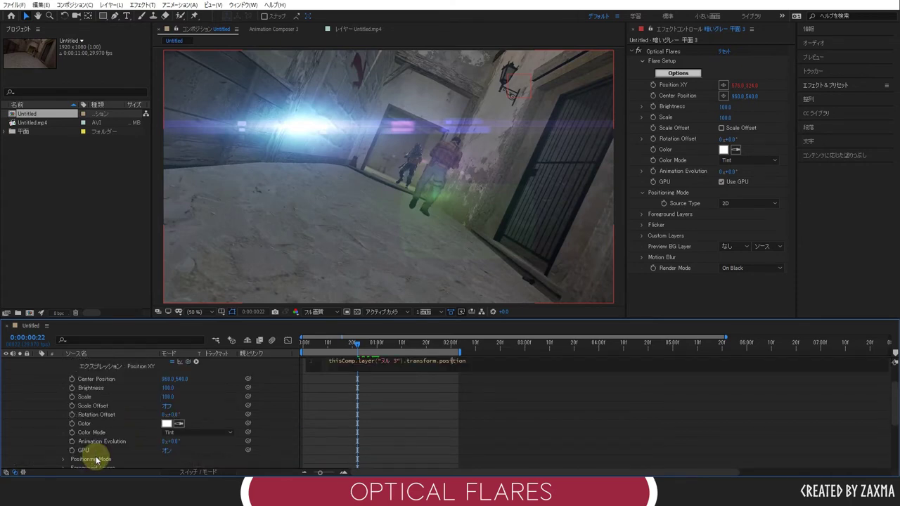
pyautogui.click(412, 393)
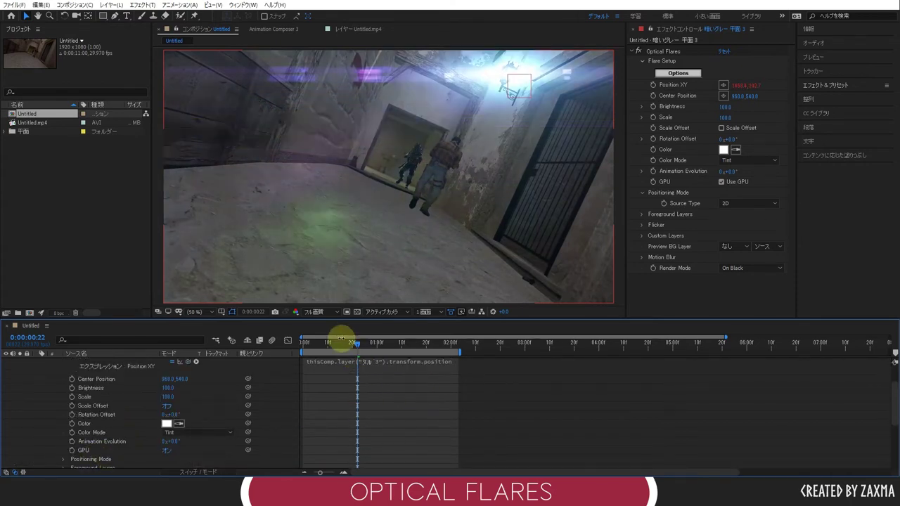
# Collapse the flare layer's effect properties and reselect the flare solid.
pyautogui.moveTo(341, 344); pyautogui.dragTo(283, 346)
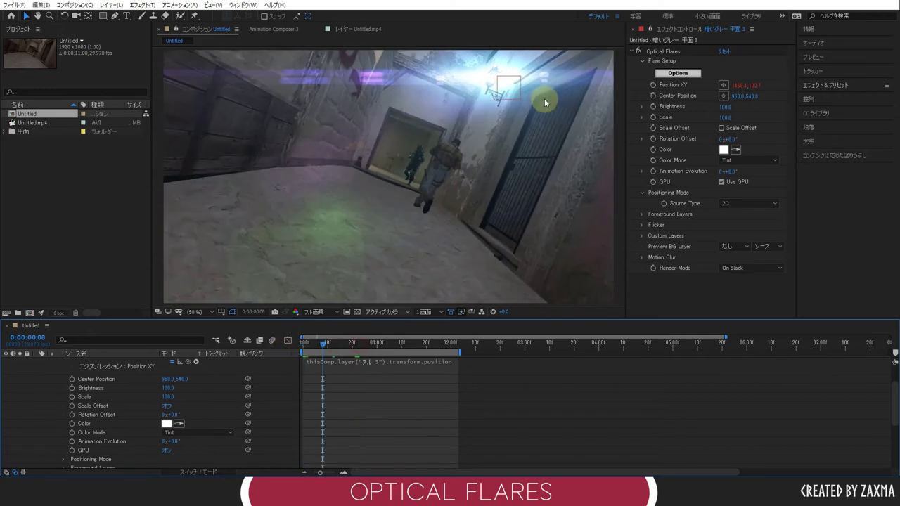
pyautogui.scroll(2, 283, 394)
pyautogui.scroll(1, 267, 393)
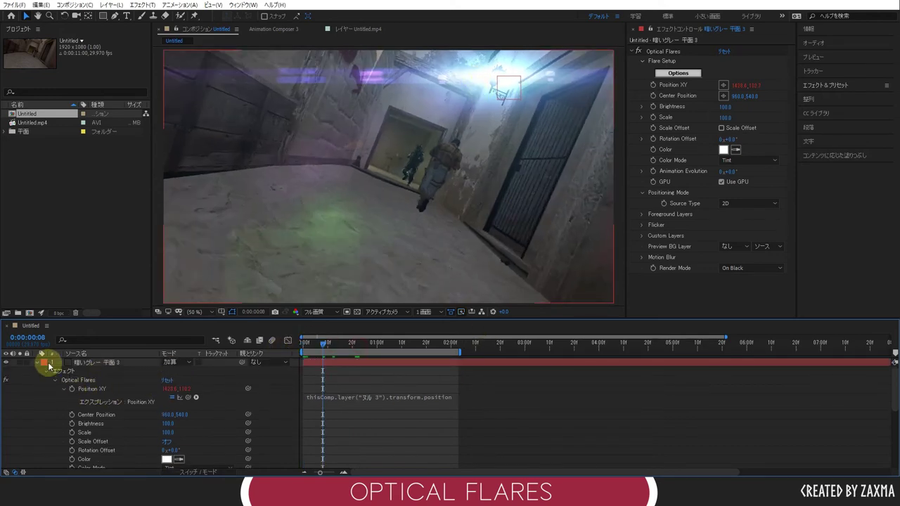
pyautogui.click(38, 362)
pyautogui.click(106, 371)
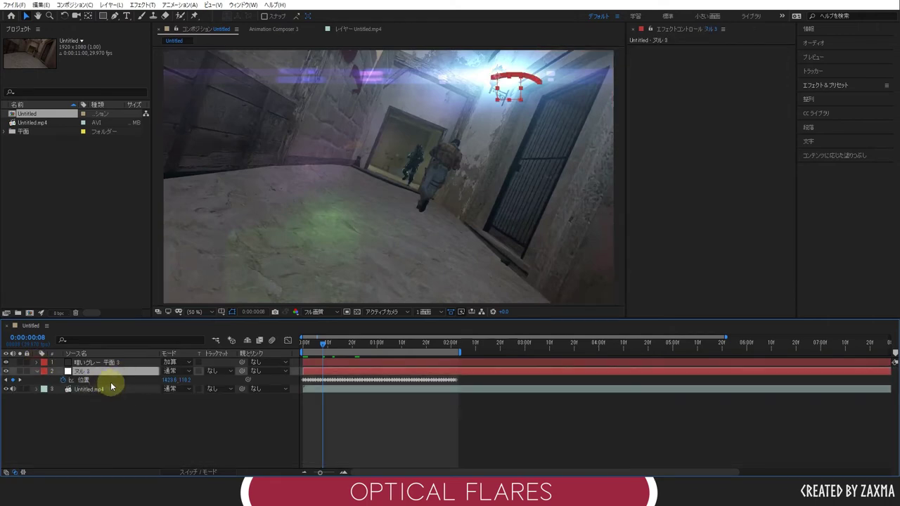
pyautogui.click(145, 362)
# Preview from frame 0 and scrub to confirm the flare tracks the wall lamp.
pyautogui.moveTo(322, 344)
pyautogui.mouseDown()
pyautogui.moveTo(296, 355)
pyautogui.moveTo(338, 369)
pyautogui.mouseUp()
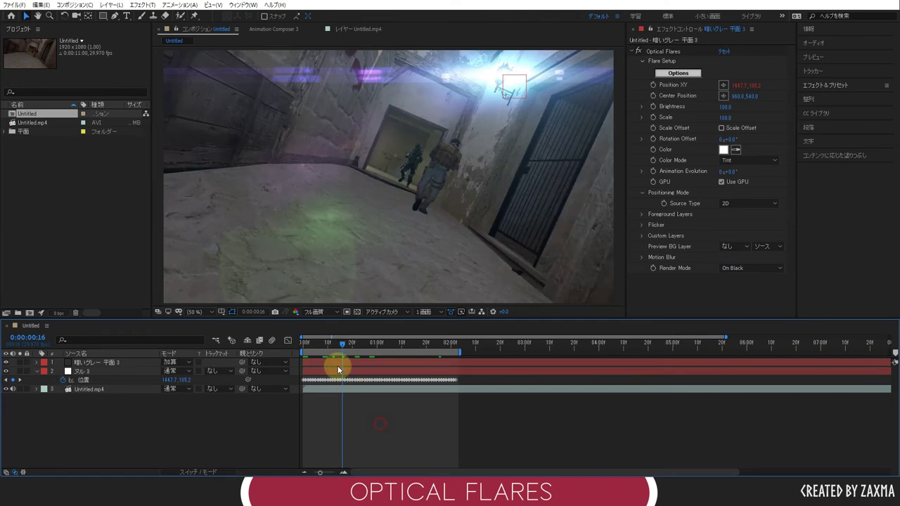
pyautogui.click(307, 346)
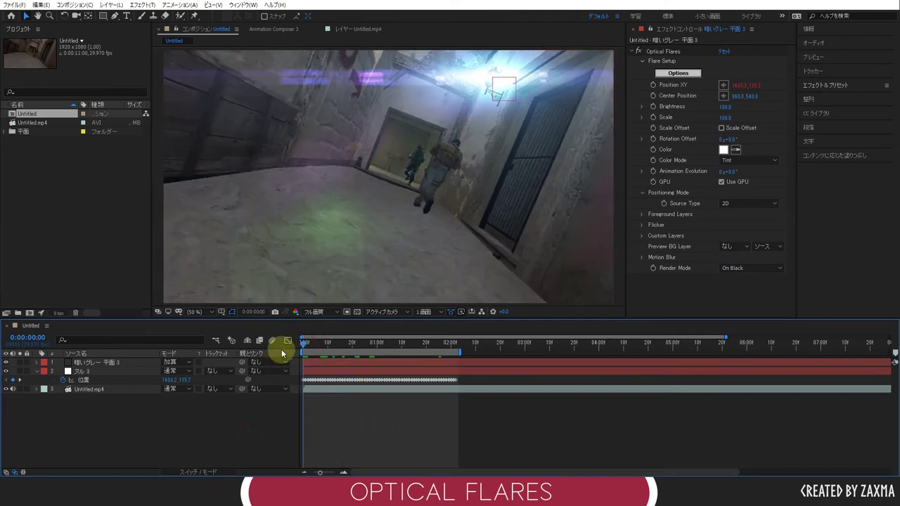
pyautogui.press('space')
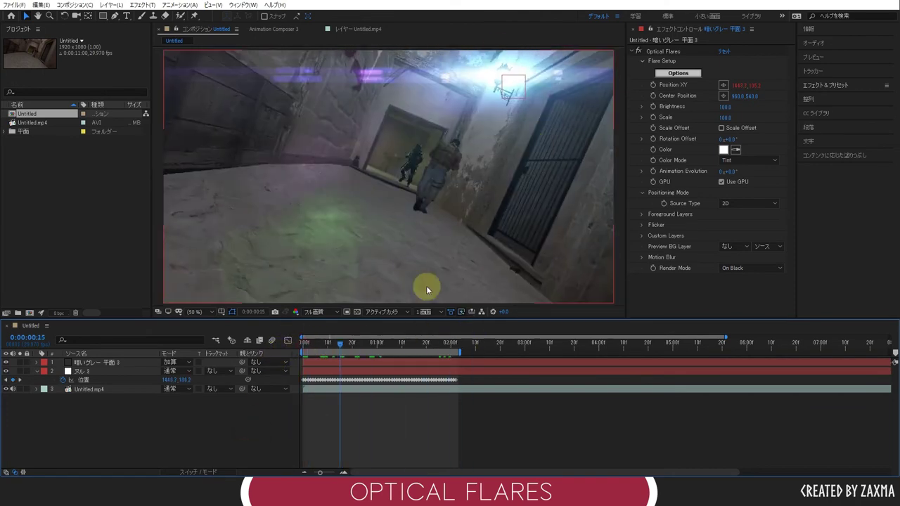
pyautogui.click(304, 345)
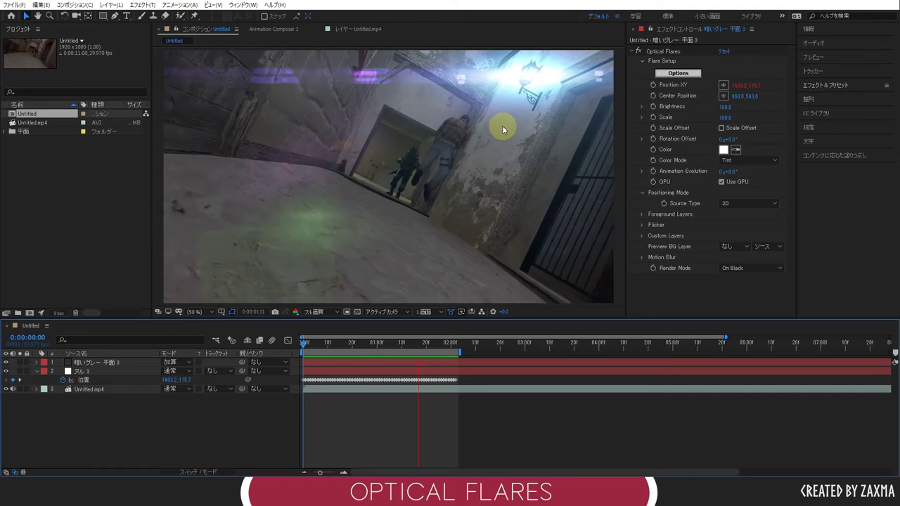
pyautogui.moveTo(305, 340)
pyautogui.mouseDown()
pyautogui.moveTo(403, 349)
pyautogui.moveTo(319, 452)
pyautogui.mouseUp()
pyautogui.moveTo(308, 345); pyautogui.dragTo(306, 365)
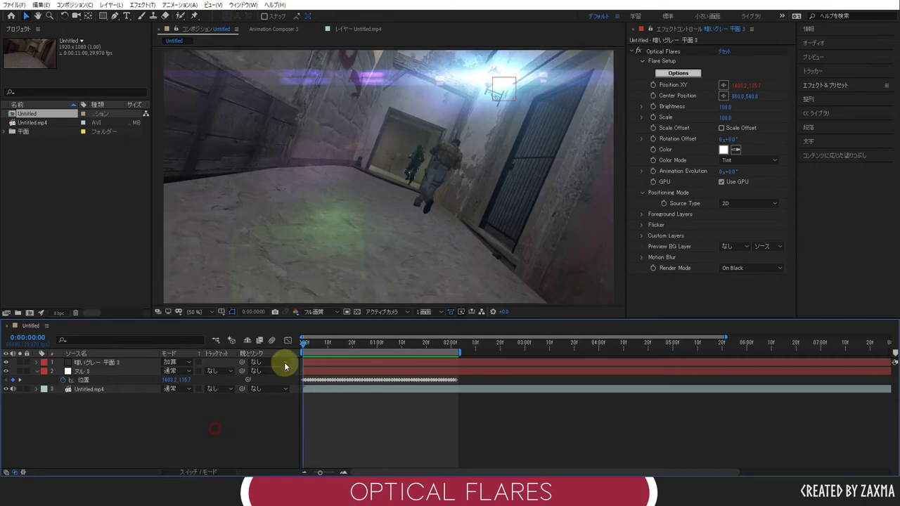
# Raise the Optical Flares Brightness from 60 to 90.
pyautogui.click(125, 364)
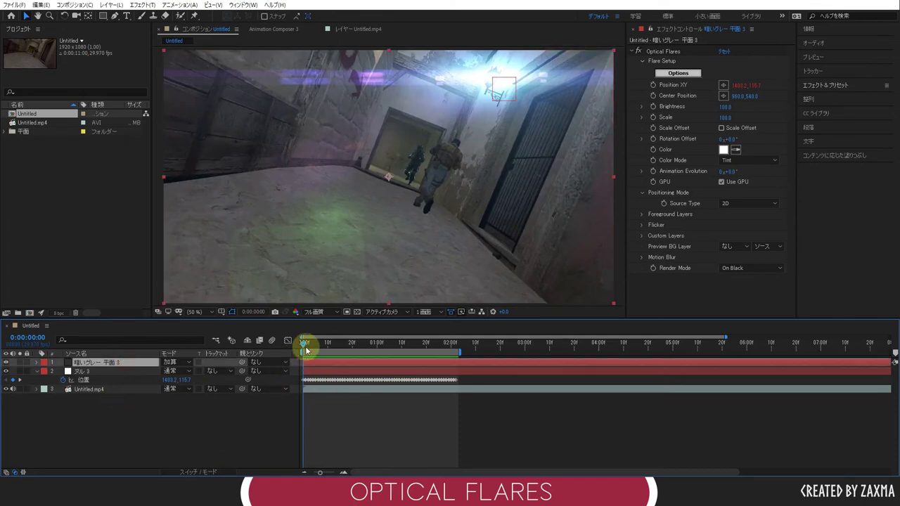
pyautogui.click(726, 109)
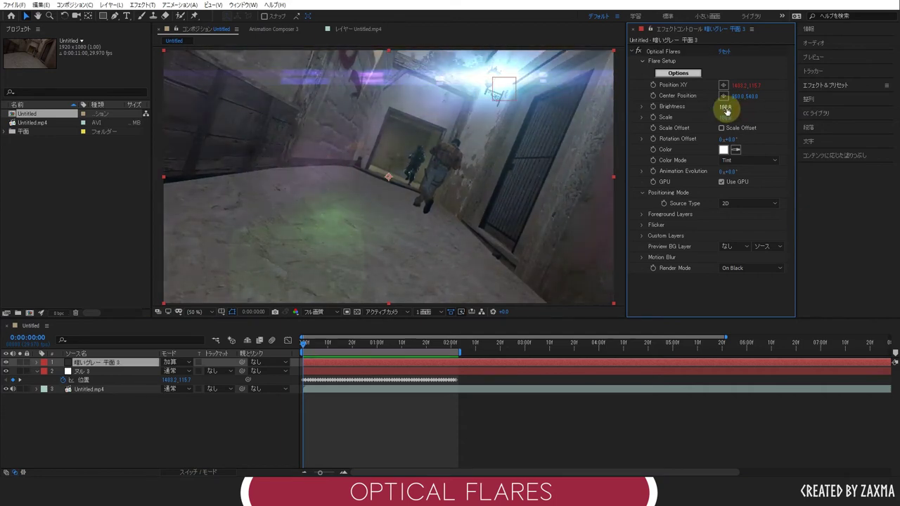
pyautogui.write('60')
pyautogui.press('Return')
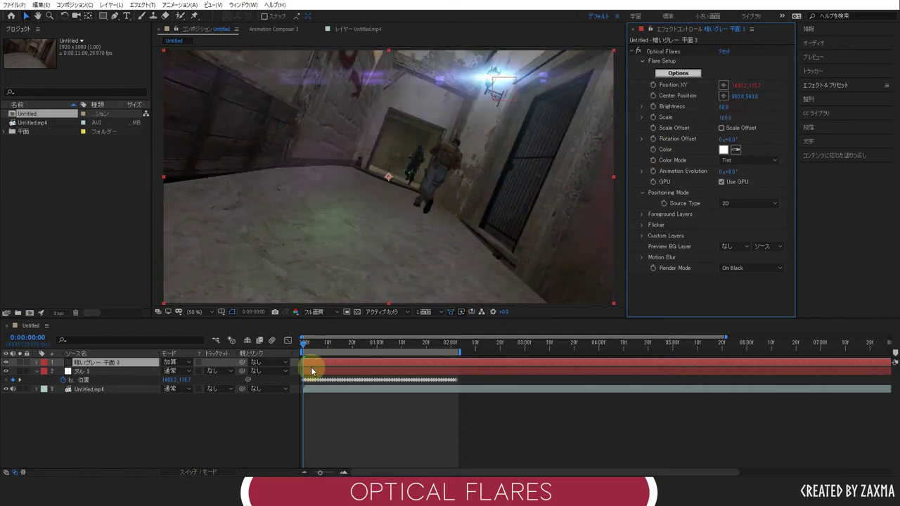
pyautogui.click(298, 414)
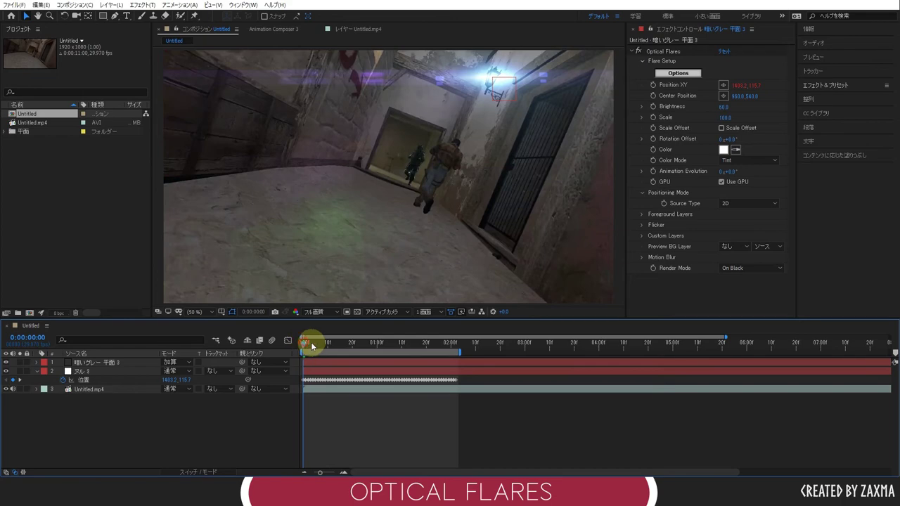
pyautogui.click(725, 106)
pyautogui.write('90')
pyautogui.press('Return')
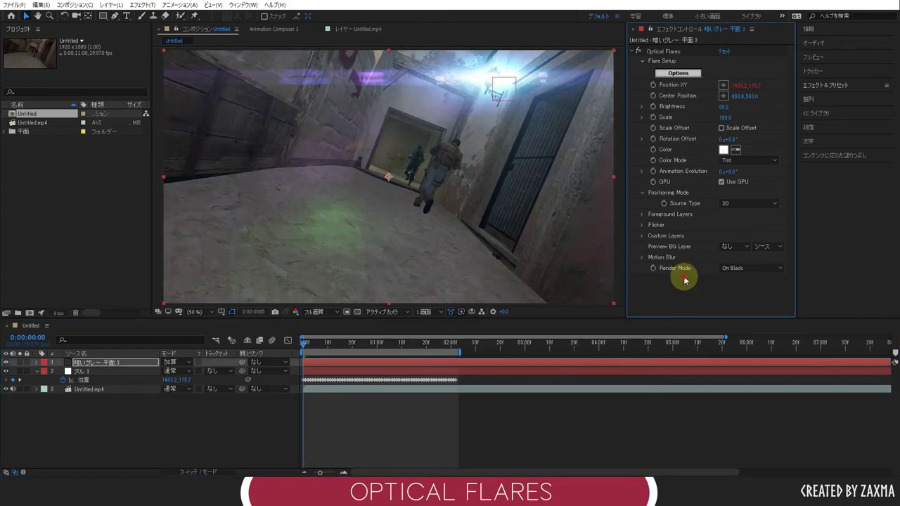
# Preview the brighter flare, scrubbing to 0:00:01:04, then return to the first frame.
pyautogui.press('space')
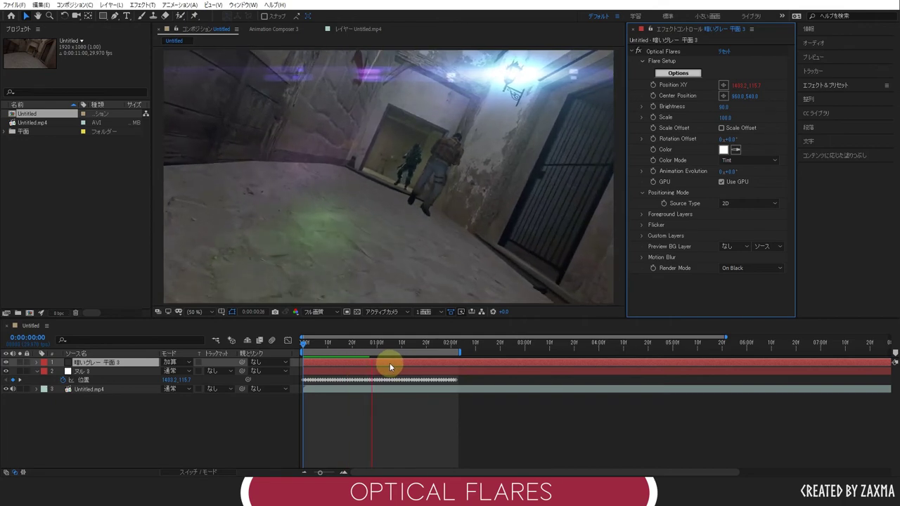
pyautogui.moveTo(332, 344); pyautogui.dragTo(387, 344)
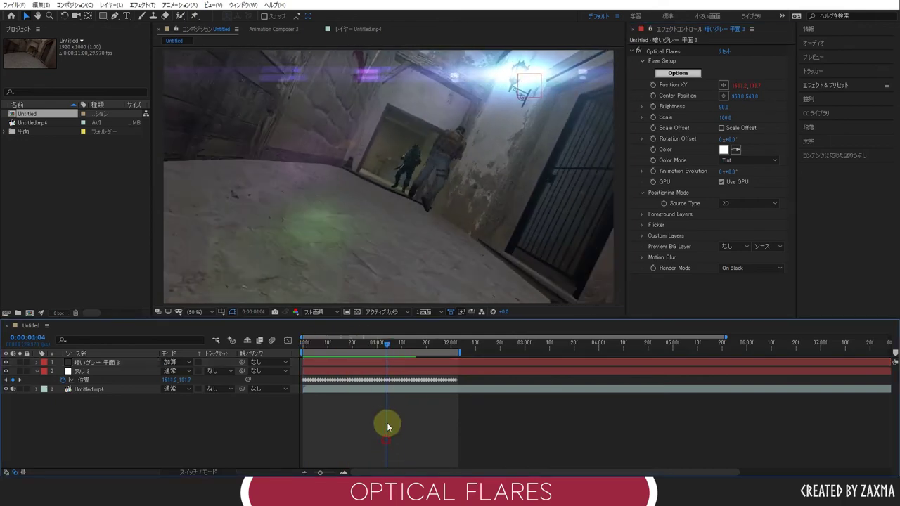
pyautogui.press('Home')
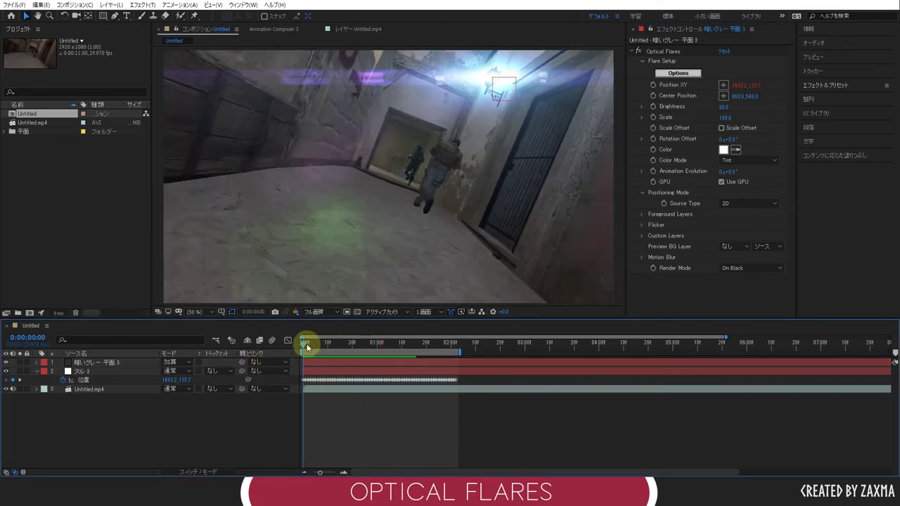
pyautogui.rightClick(57, 122)
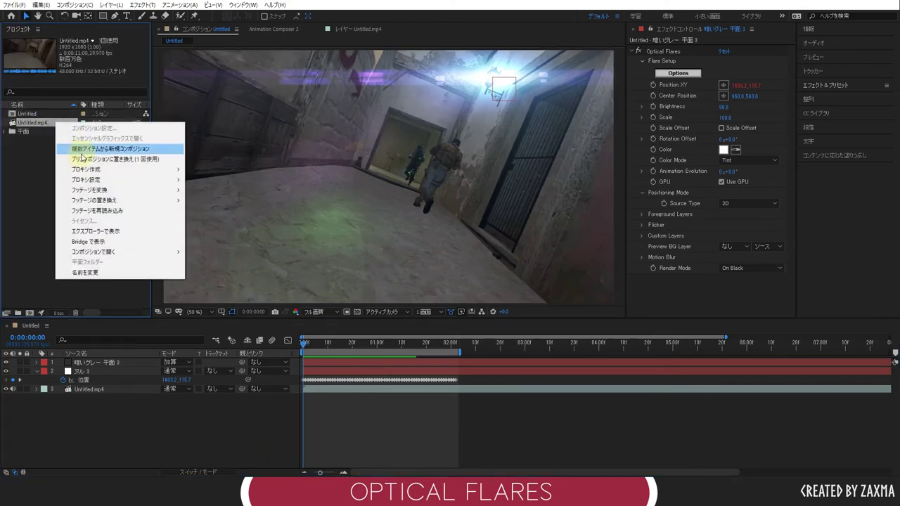
# Create Untitled 2 from Untitled.mp4, end its work area at frame 15, and zoom the timeline in.
pyautogui.click(91, 148)
pyautogui.moveTo(309, 343); pyautogui.dragTo(330, 348)
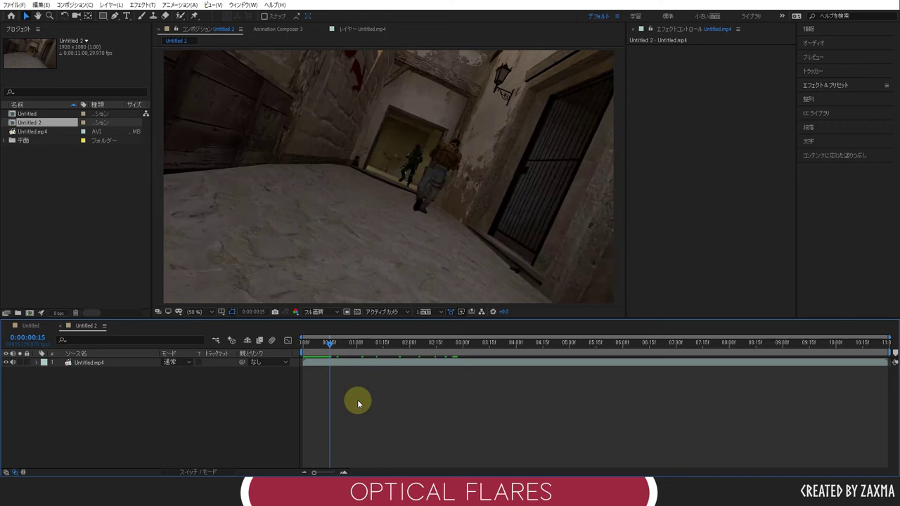
pyautogui.press('n')
pyautogui.press('space')
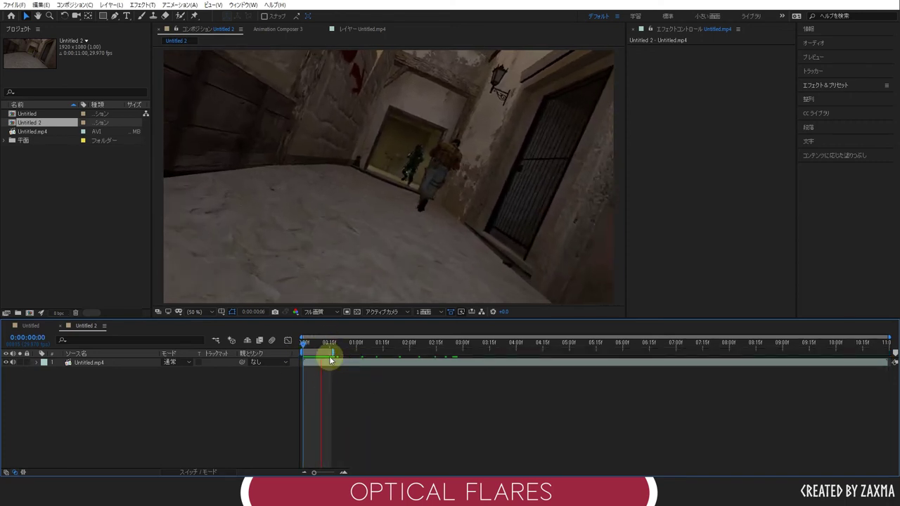
pyautogui.moveTo(314, 473); pyautogui.dragTo(331, 473)
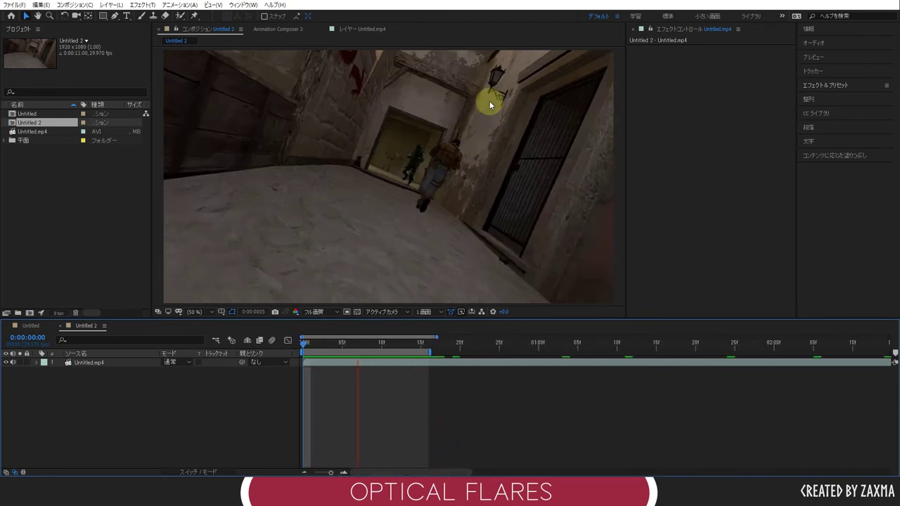
pyautogui.press('space')
pyautogui.rightClick(178, 404)
# Add a dark-grey solid to Untitled 2 and apply Optical Flares to it.
pyautogui.moveTo(211, 300)
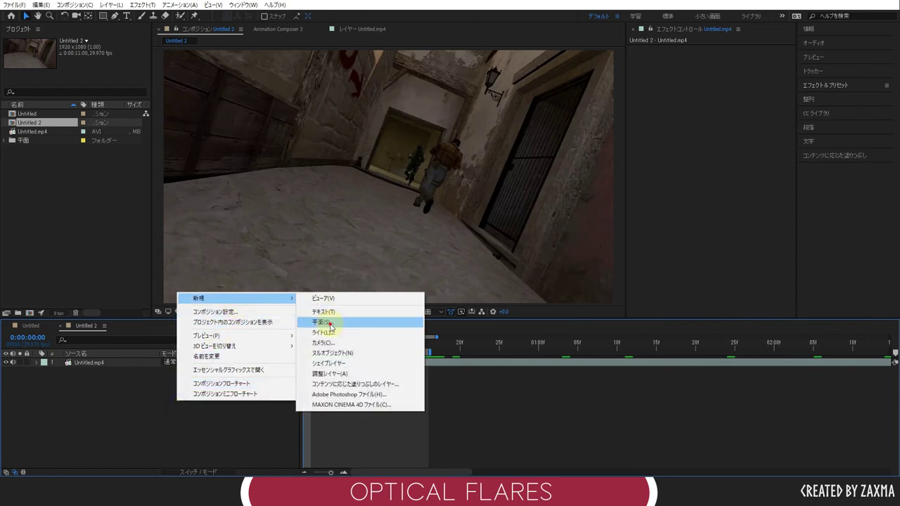
pyautogui.click(336, 317)
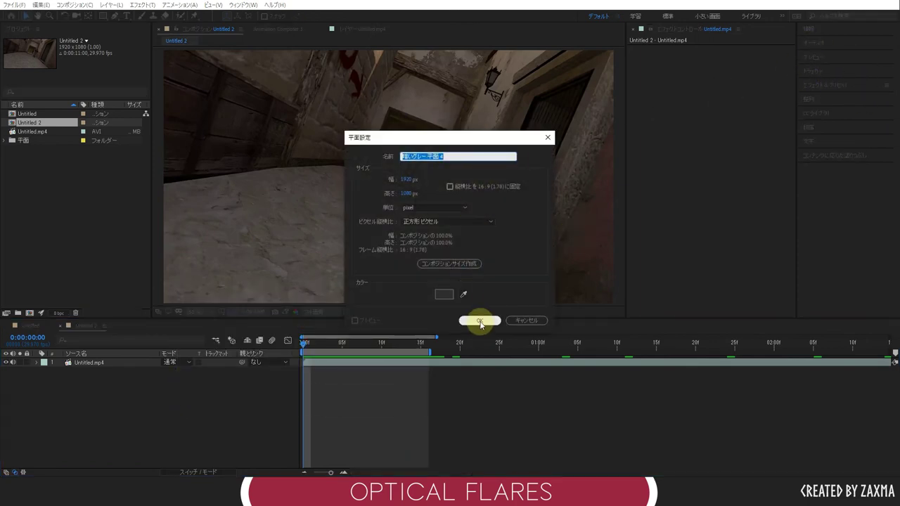
pyautogui.click(480, 322)
pyautogui.click(821, 83)
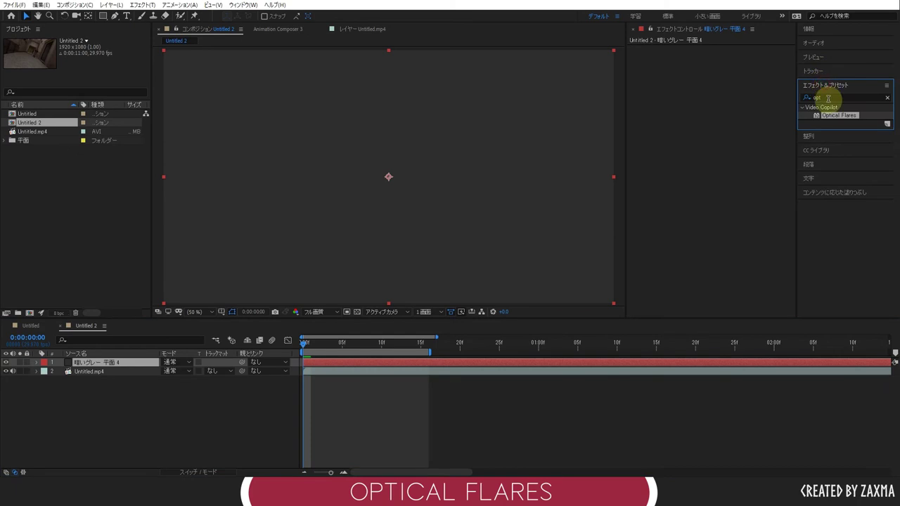
pyautogui.doubleClick(829, 114)
# Set the solid to Add blending and turn on Position XY keyframing.
pyautogui.click(180, 363)
pyautogui.click(232, 161)
pyautogui.click(260, 438)
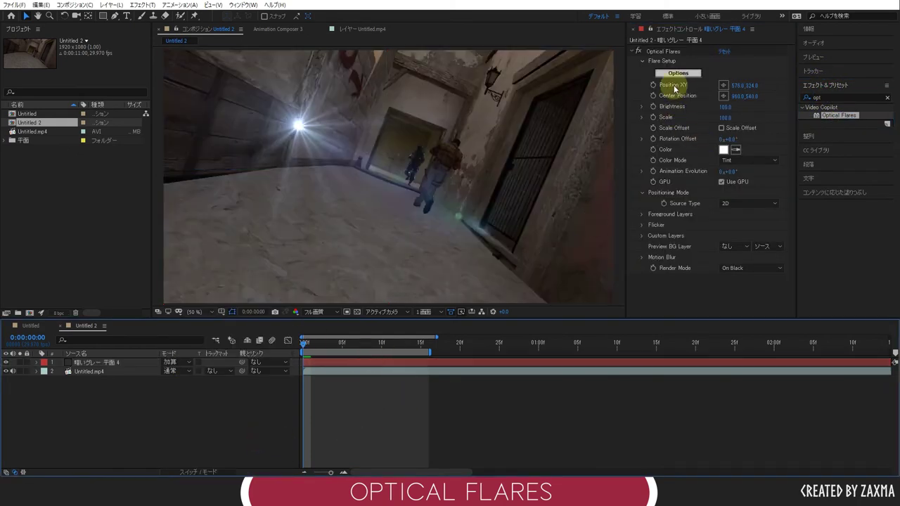
pyautogui.click(654, 84)
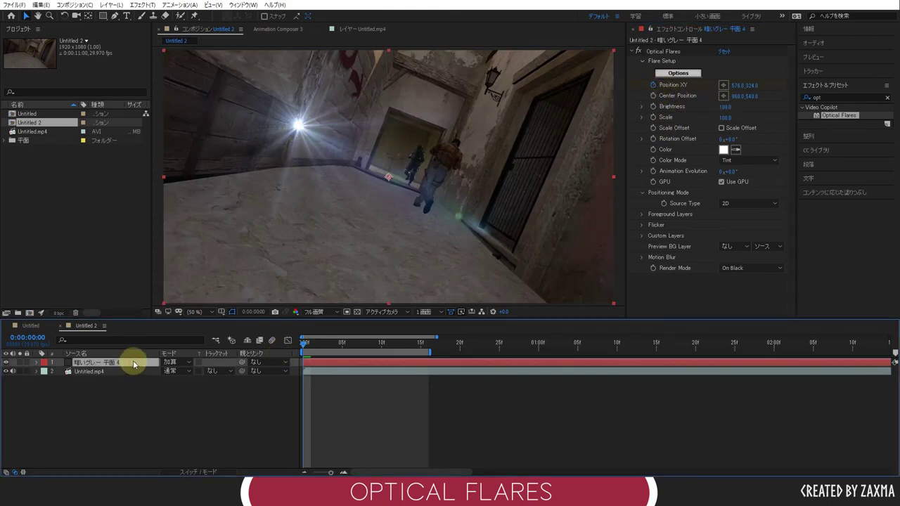
# Drag the flare onto the wall lamp at frames 0 and 1, setting Position XY keyframes.
pyautogui.press('u')
pyautogui.click(187, 422)
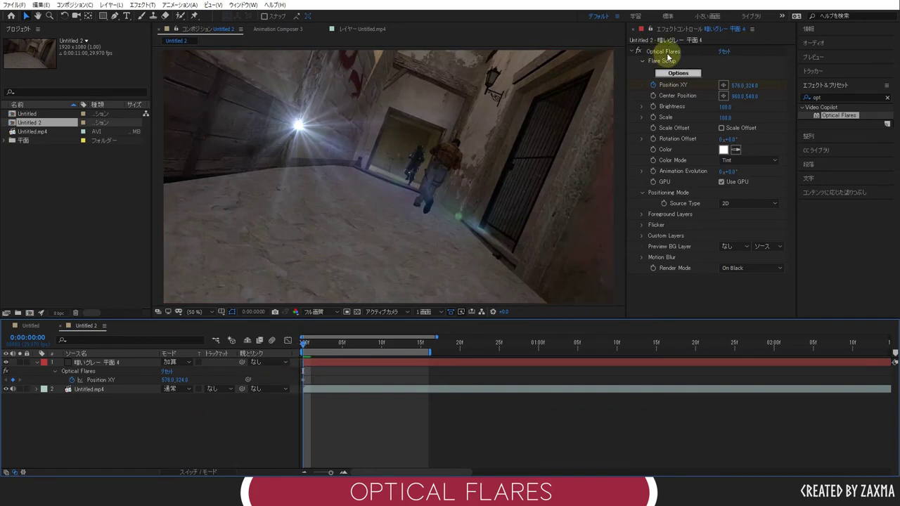
pyautogui.click(661, 52)
pyautogui.moveTo(298, 127); pyautogui.dragTo(493, 79)
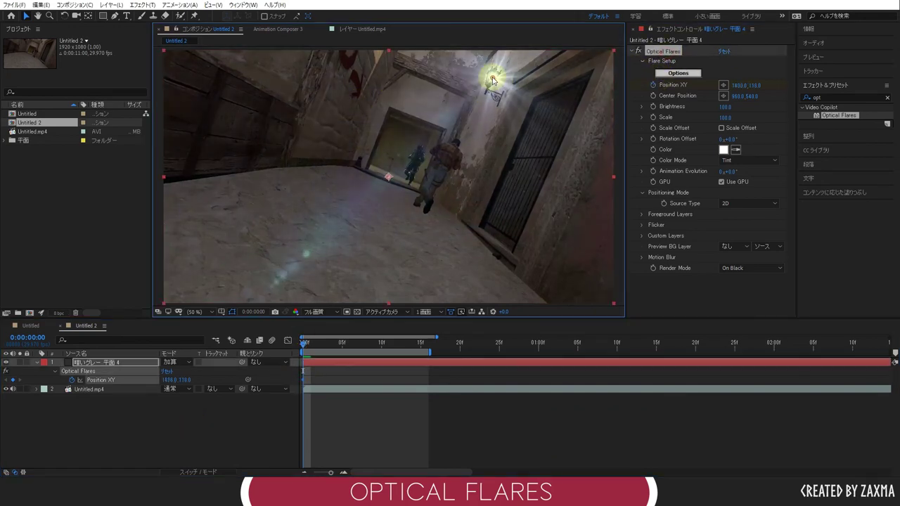
pyautogui.click(307, 412)
pyautogui.moveTo(302, 342); pyautogui.dragTo(311, 343)
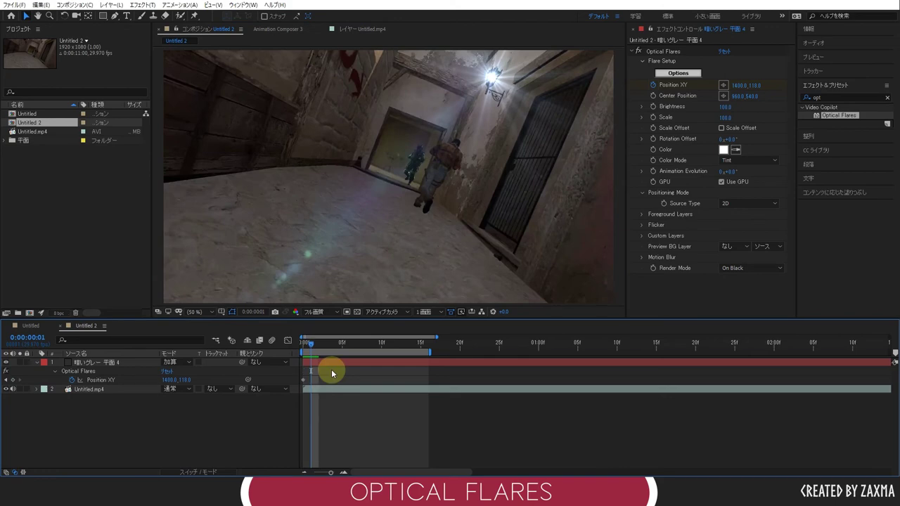
pyautogui.click(661, 51)
pyautogui.moveTo(491, 80); pyautogui.dragTo(493, 82)
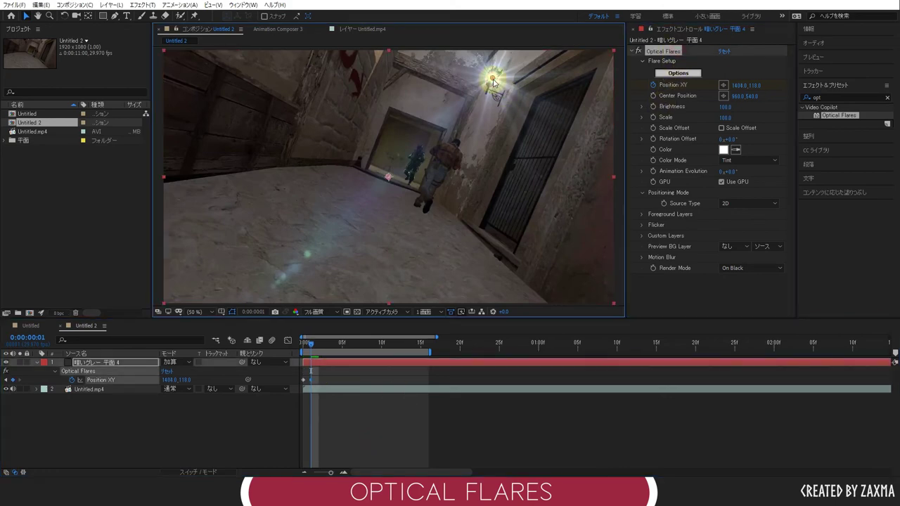
# Re-centre the flare on the lamp at frames 2 and 16 to add keyframes.
pyautogui.press('pagedown')
pyautogui.click(338, 432)
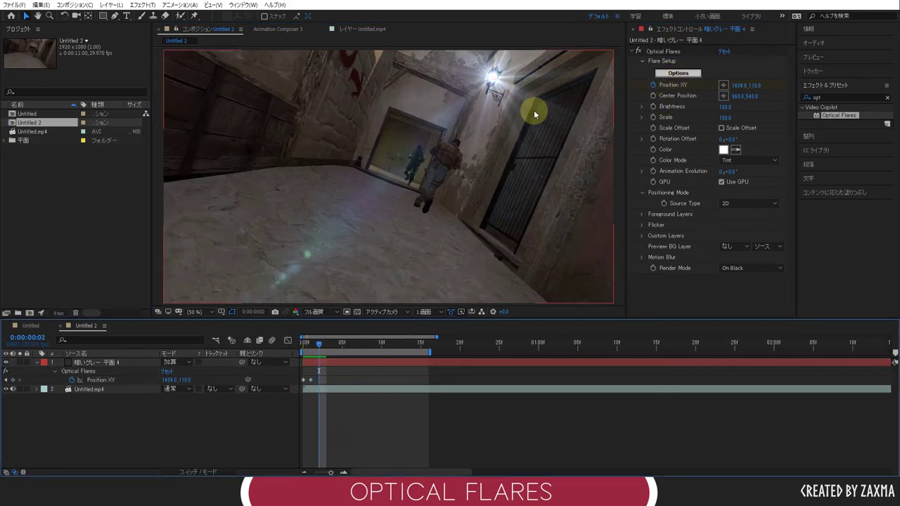
pyautogui.click(664, 52)
pyautogui.moveTo(496, 82); pyautogui.dragTo(494, 81)
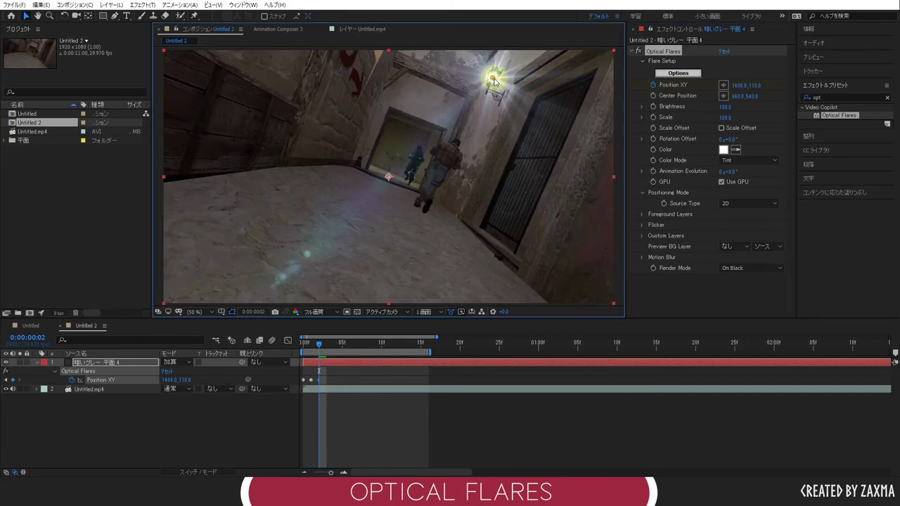
pyautogui.click(342, 372)
pyautogui.moveTo(319, 345); pyautogui.dragTo(425, 346)
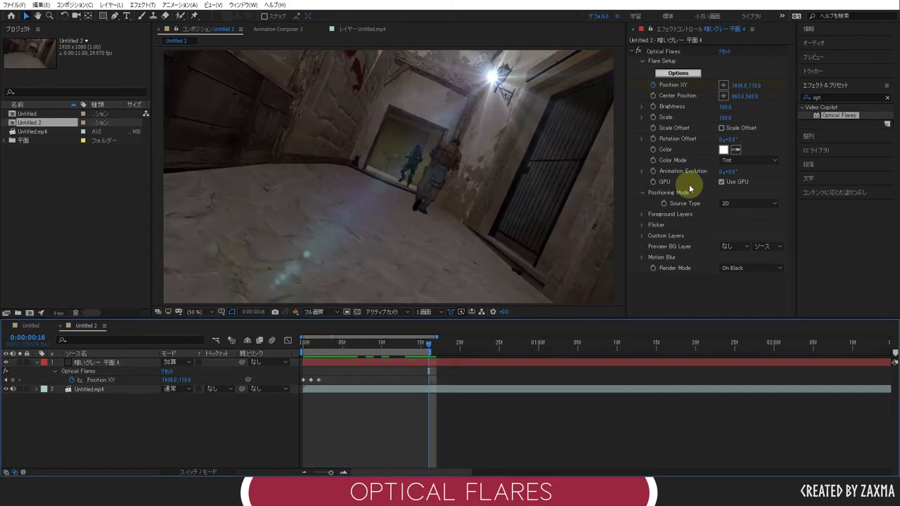
pyautogui.click(636, 52)
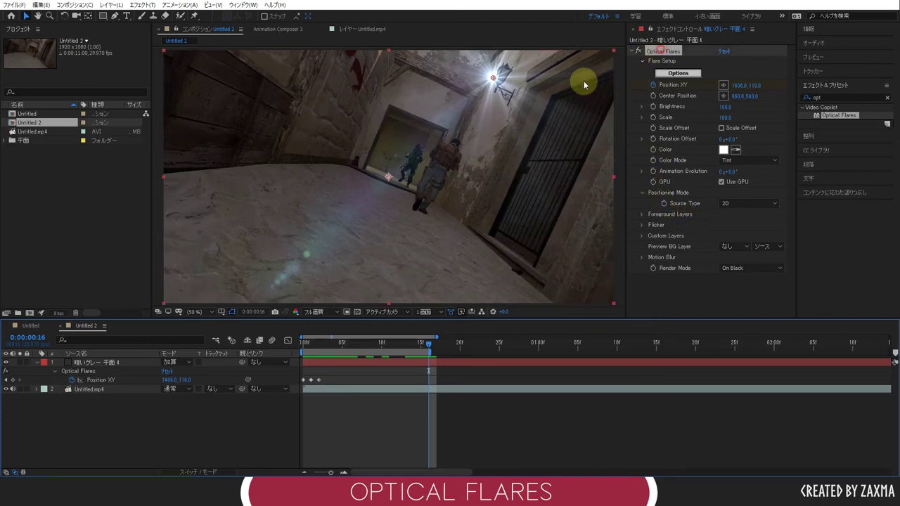
pyautogui.moveTo(493, 77); pyautogui.dragTo(503, 76)
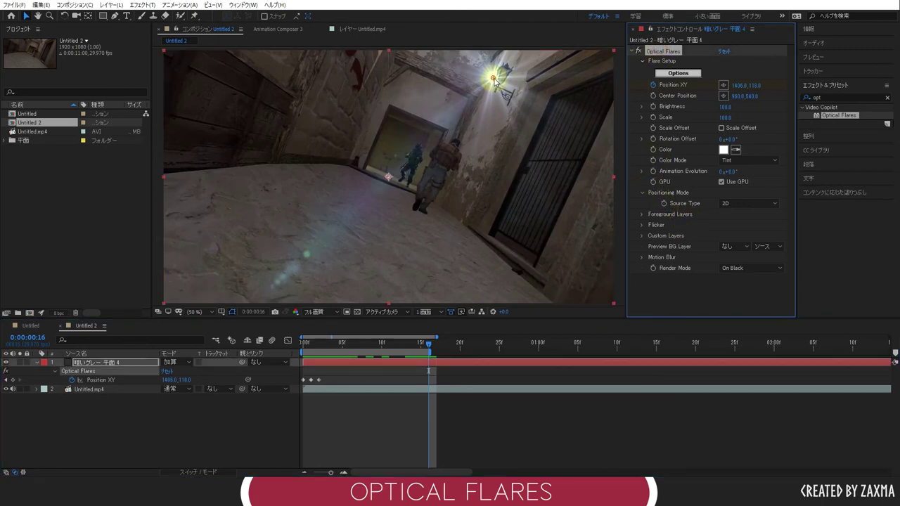
# Scrub frames 4, 12 and 8 to check the flare follows the lamp, then return to frame 0.
pyautogui.click(814, 71)
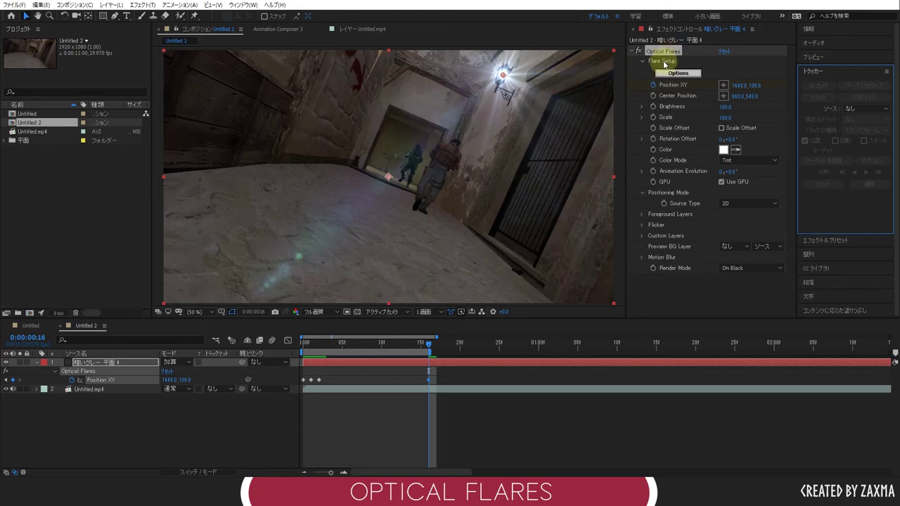
pyautogui.click(692, 291)
pyautogui.moveTo(428, 343); pyautogui.dragTo(304, 343)
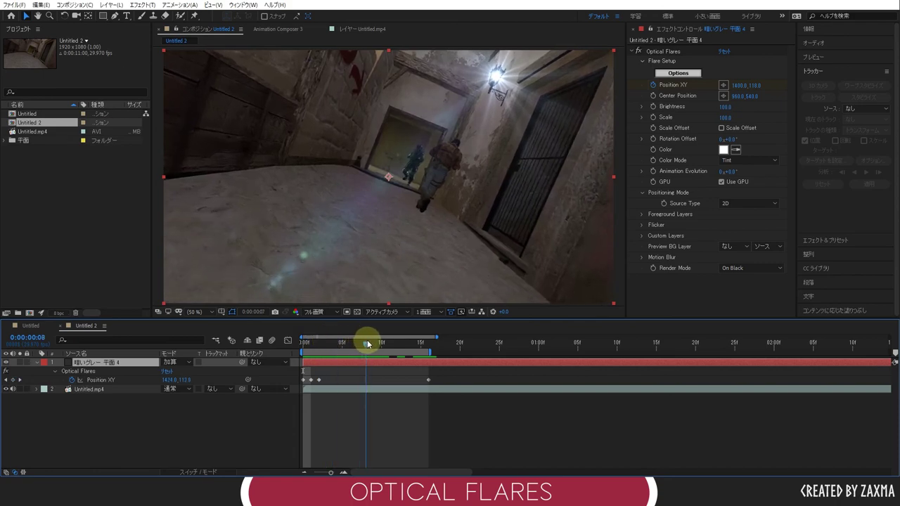
pyautogui.moveTo(313, 344)
pyautogui.mouseDown()
pyautogui.moveTo(398, 345)
pyautogui.moveTo(372, 352)
pyautogui.mouseUp()
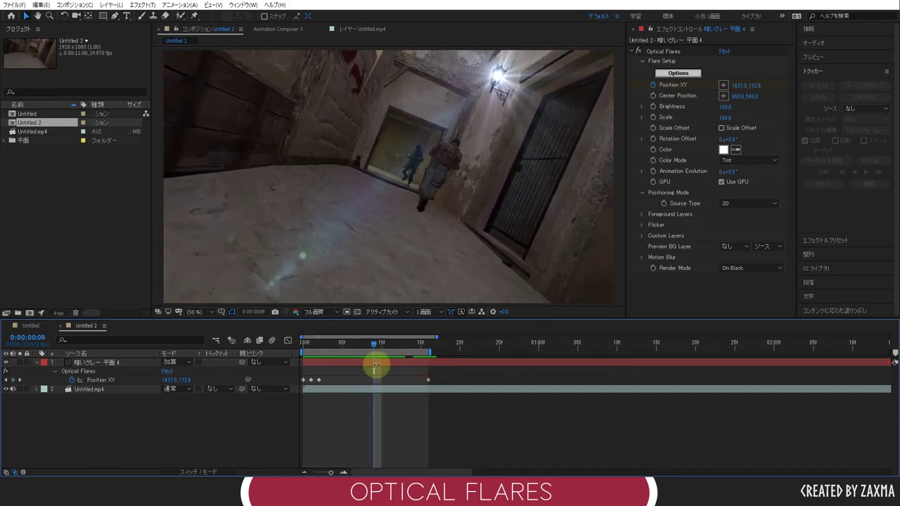
pyautogui.moveTo(373, 344); pyautogui.dragTo(366, 352)
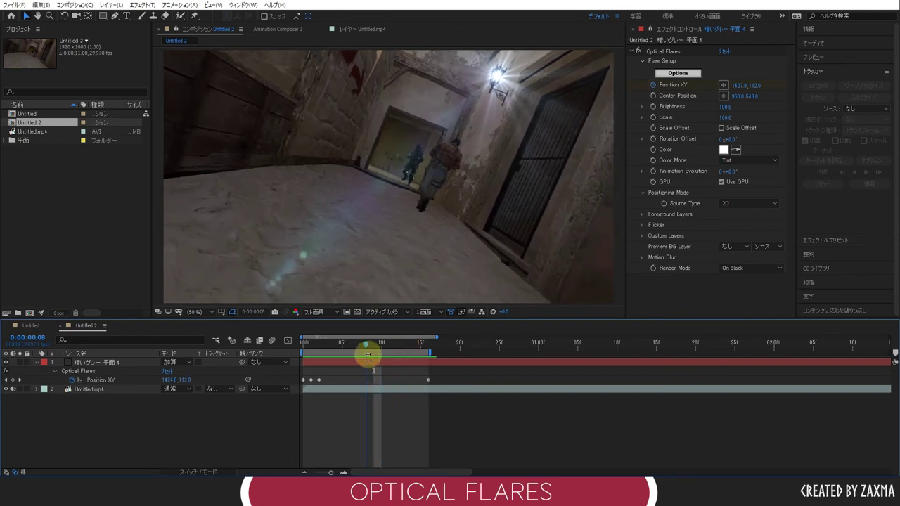
pyautogui.click(389, 386)
pyautogui.click(429, 378)
pyautogui.click(410, 389)
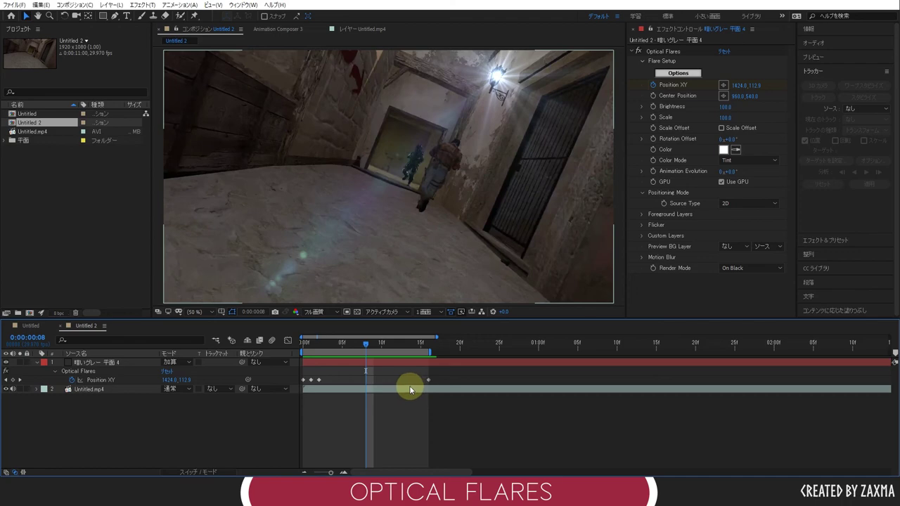
pyautogui.click(382, 418)
pyautogui.moveTo(330, 343); pyautogui.dragTo(287, 346)
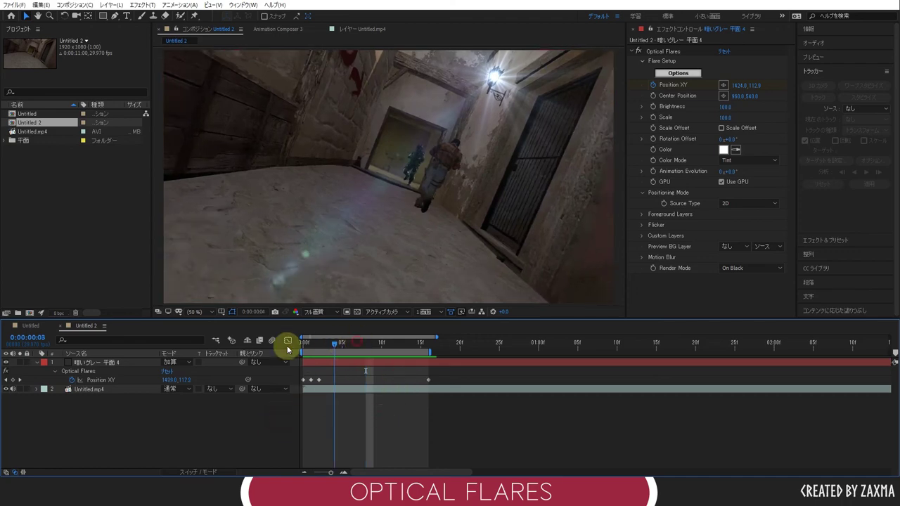
pyautogui.click(125, 391)
# Add a null layer and try motion tracking on the Untitled.mp4 footage.
pyautogui.rightClick(117, 416)
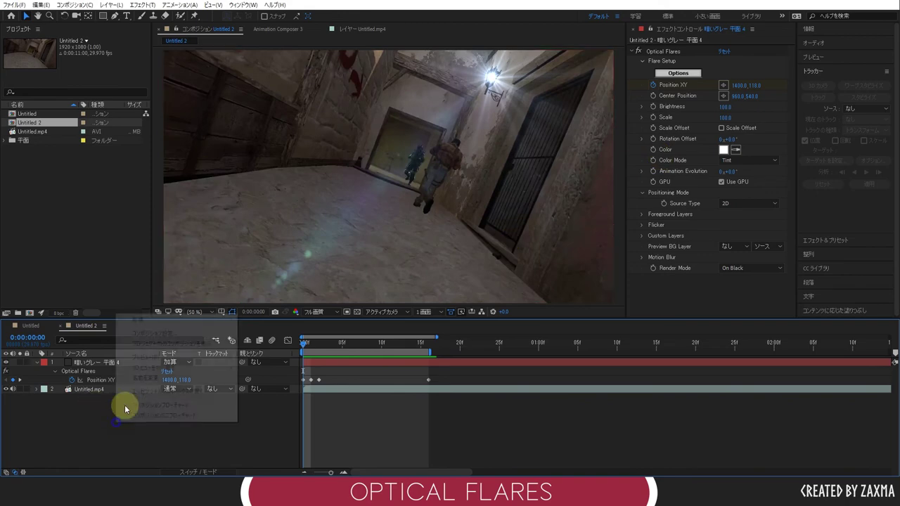
pyautogui.moveTo(177, 320)
pyautogui.click(270, 374)
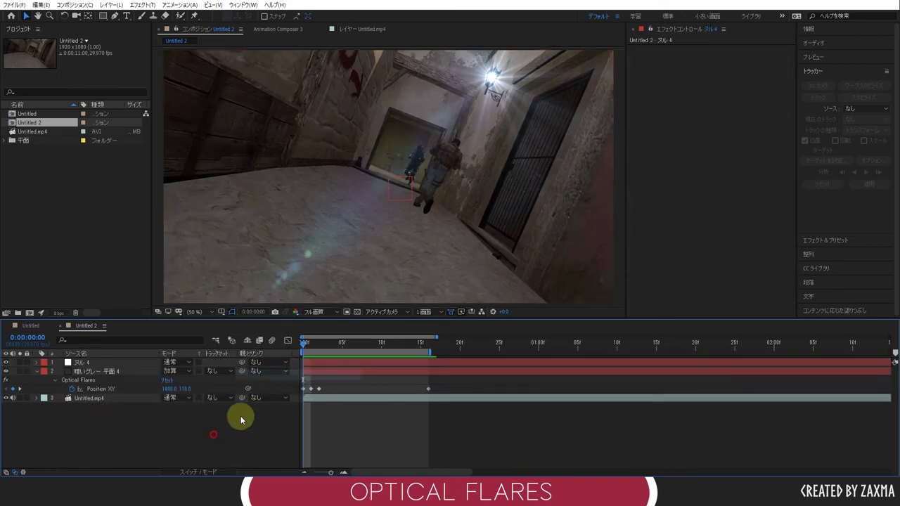
pyautogui.click(139, 399)
pyautogui.click(819, 98)
pyautogui.click(329, 29)
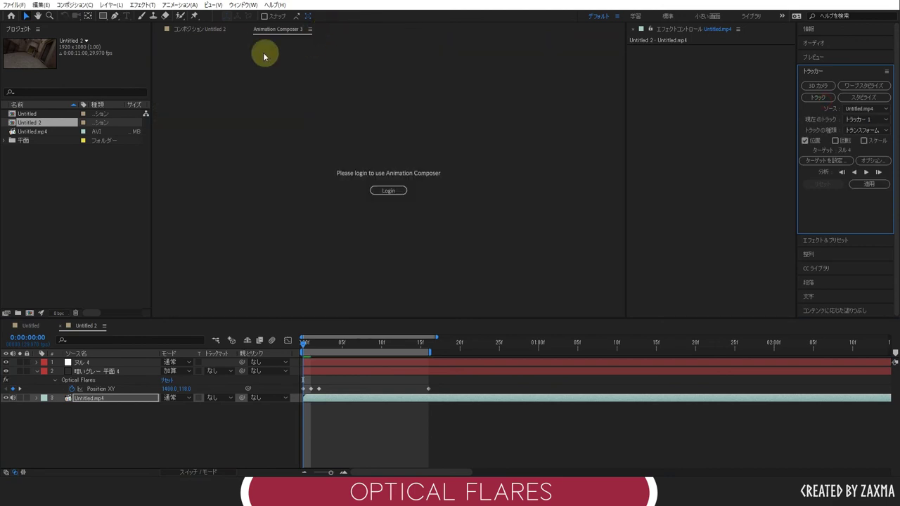
pyautogui.click(204, 29)
pyautogui.click(235, 416)
# Delete the unneeded Null 4 layer and select the flare solid.
pyautogui.click(128, 364)
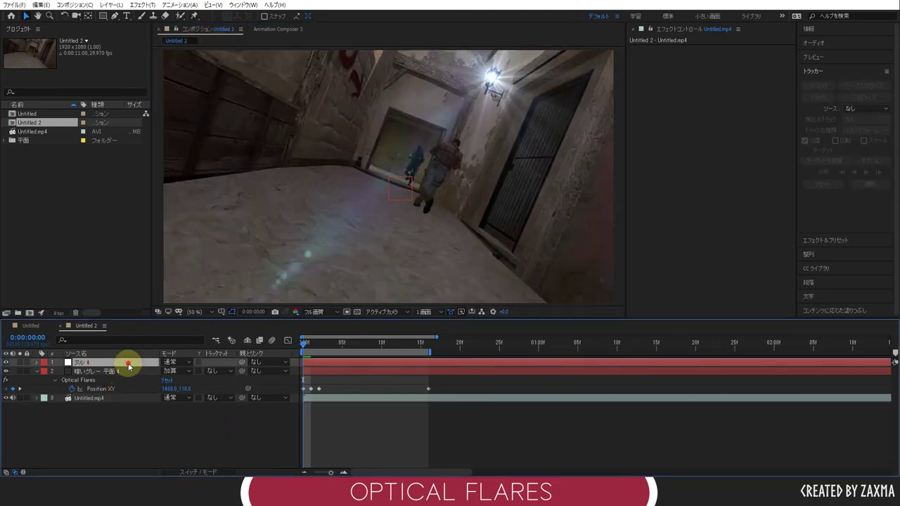
pyautogui.press('Delete')
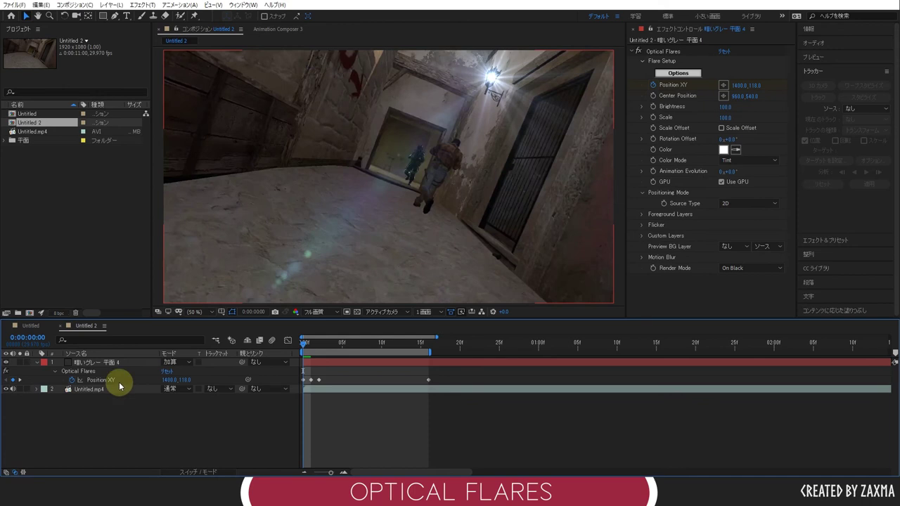
pyautogui.click(136, 361)
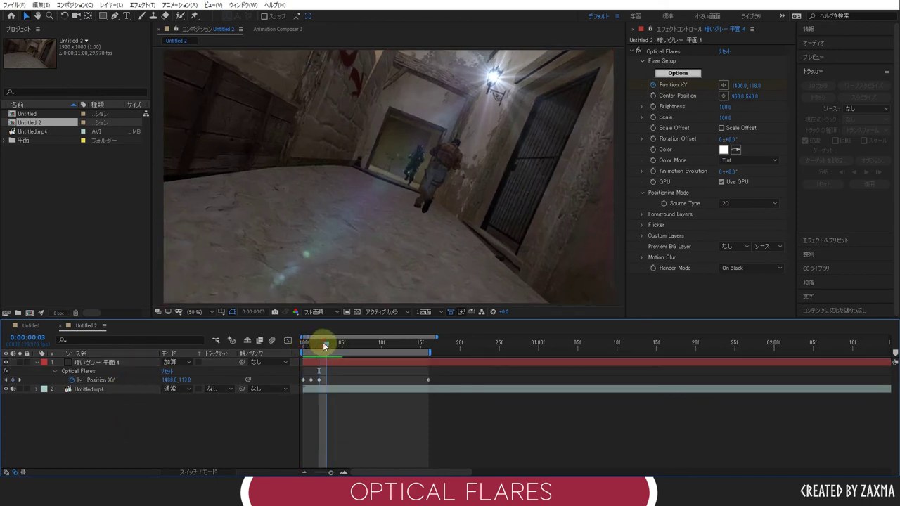
# Nudge the flare onto the lamp at frame 3 and move on to frame 4.
pyautogui.moveTo(316, 343); pyautogui.dragTo(326, 344)
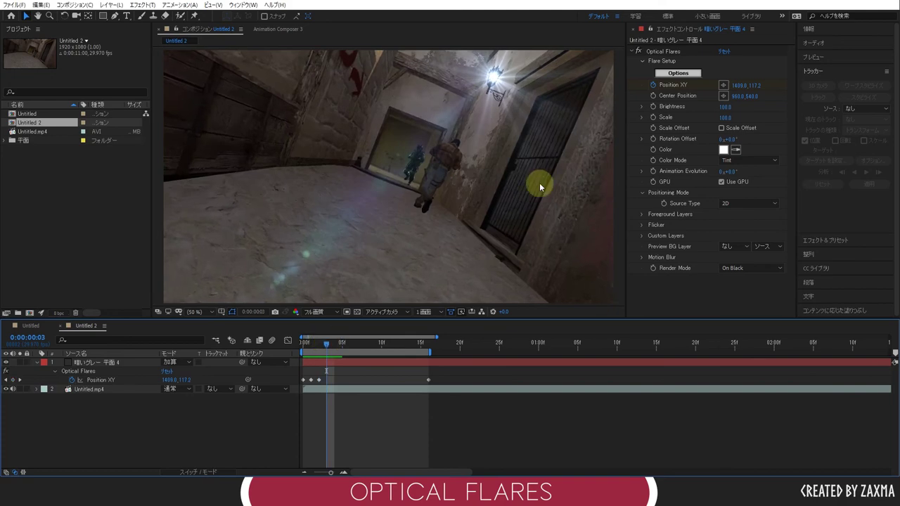
pyautogui.click(665, 54)
pyautogui.moveTo(494, 79); pyautogui.dragTo(494, 78)
pyautogui.click(334, 343)
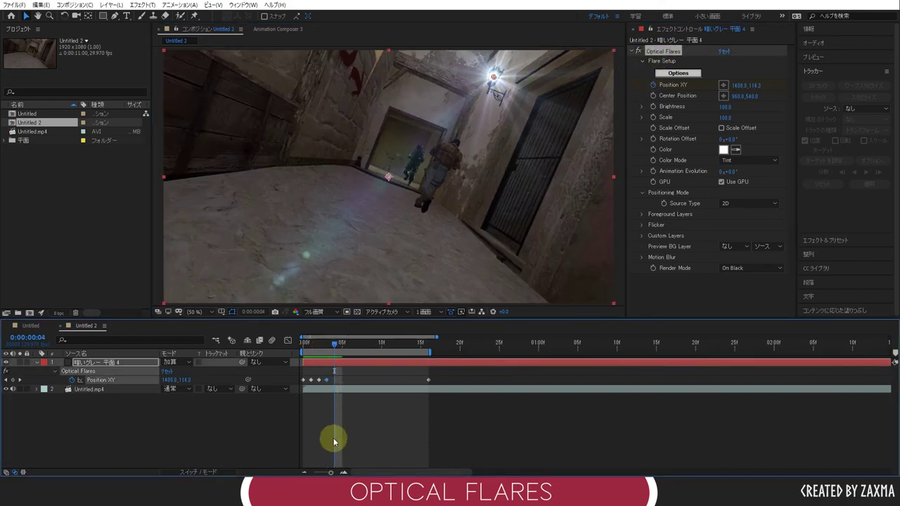
pyautogui.click(334, 442)
pyautogui.click(313, 345)
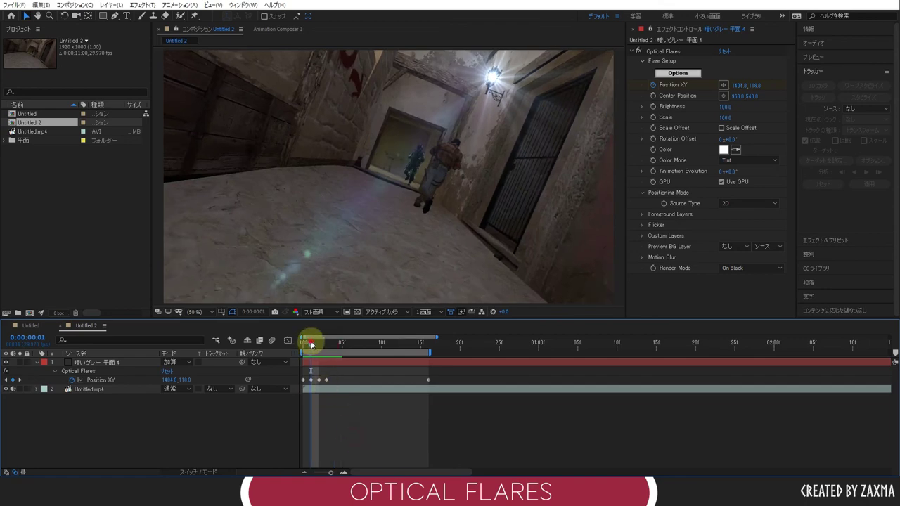
pyautogui.moveTo(312, 344); pyautogui.dragTo(334, 344)
pyautogui.click(350, 445)
# Reposition the flare onto the lamp at frames 5 through 7.
pyautogui.click(647, 53)
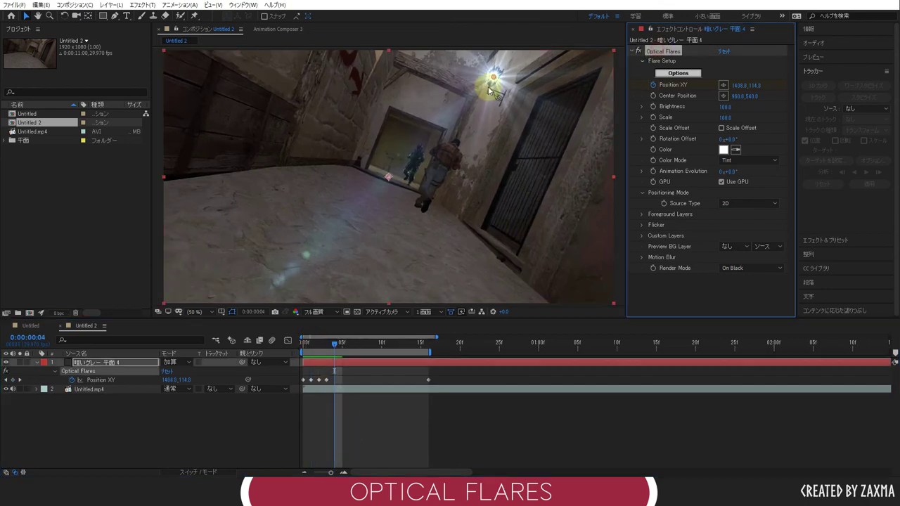
pyautogui.scroll(2, 497, 79)
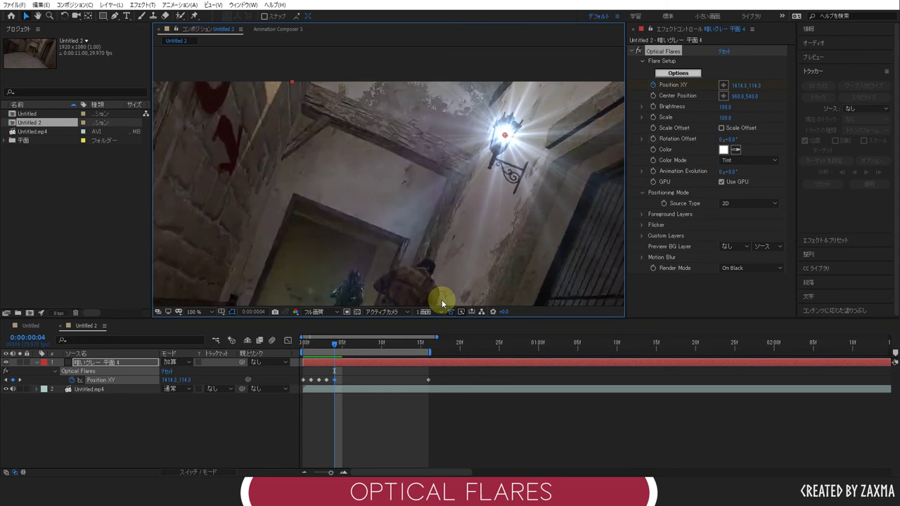
pyautogui.moveTo(338, 344); pyautogui.dragTo(342, 344)
pyautogui.moveTo(511, 141); pyautogui.dragTo(507, 139)
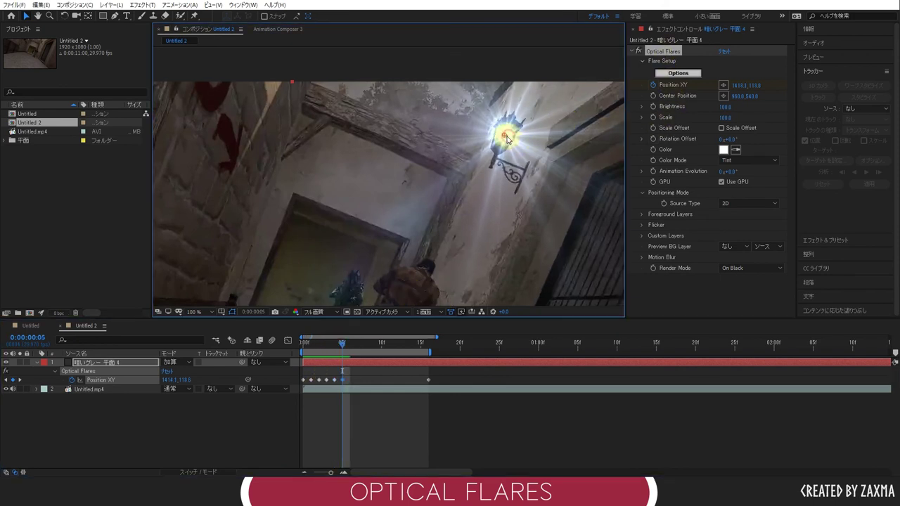
pyautogui.click(350, 343)
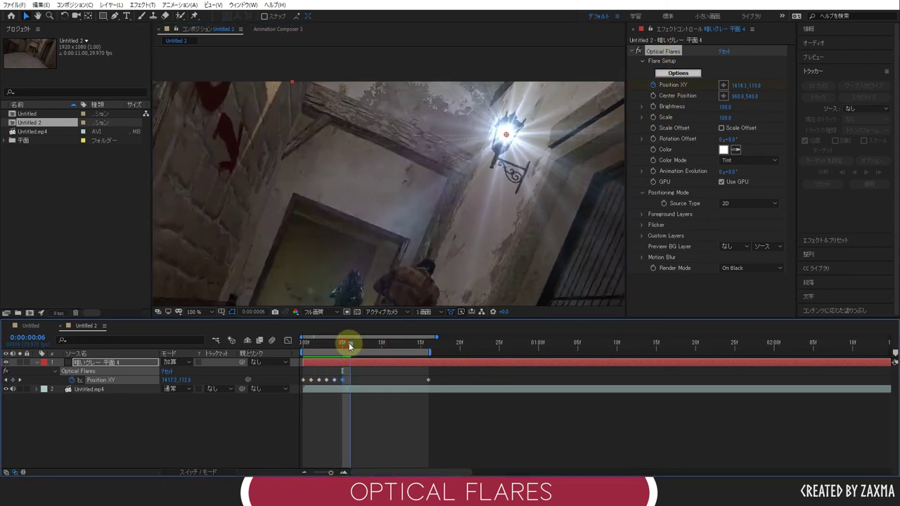
pyautogui.moveTo(350, 344); pyautogui.dragTo(357, 344)
pyautogui.moveTo(506, 137); pyautogui.dragTo(509, 136)
pyautogui.click(510, 138)
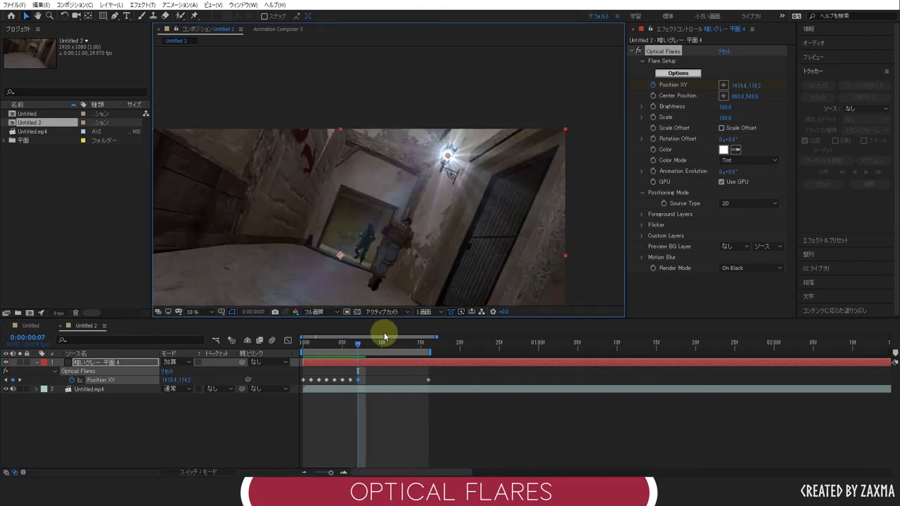
# Set the viewer to 50% and play back the flare animation.
pyautogui.click(193, 312)
pyautogui.click(256, 154)
pyautogui.press('space')
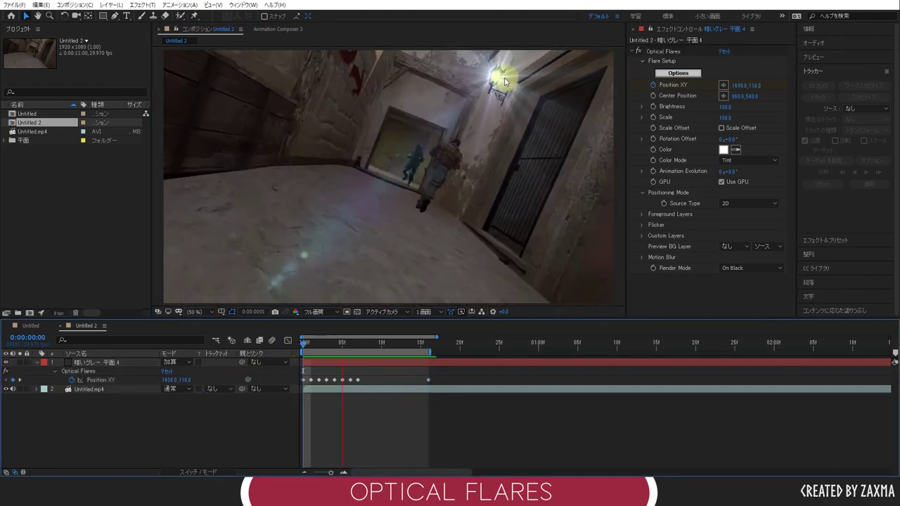
# Stop the preview and delete the middle Position XY keyframes, keeping only the first and last.
pyautogui.press('space')
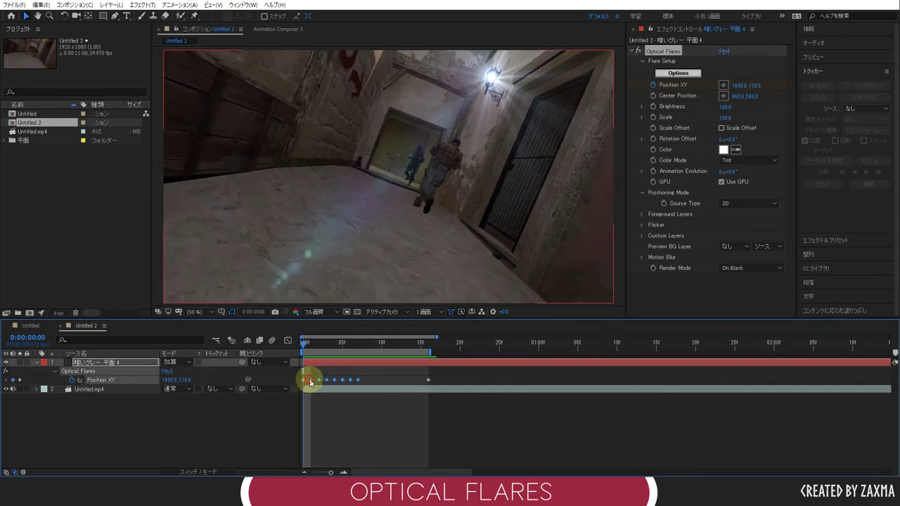
pyautogui.moveTo(308, 378); pyautogui.dragTo(363, 382)
pyautogui.press('Delete')
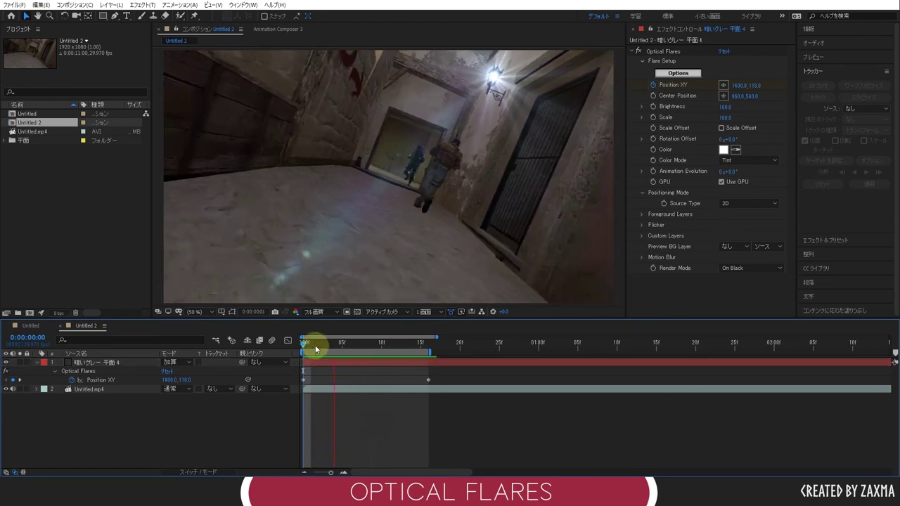
# Scrub frames 1 to 13 to check the flare path, then return to the Untitled composition.
pyautogui.moveTo(315, 345)
pyautogui.mouseDown()
pyautogui.moveTo(404, 337)
pyautogui.moveTo(363, 353)
pyautogui.mouseUp()
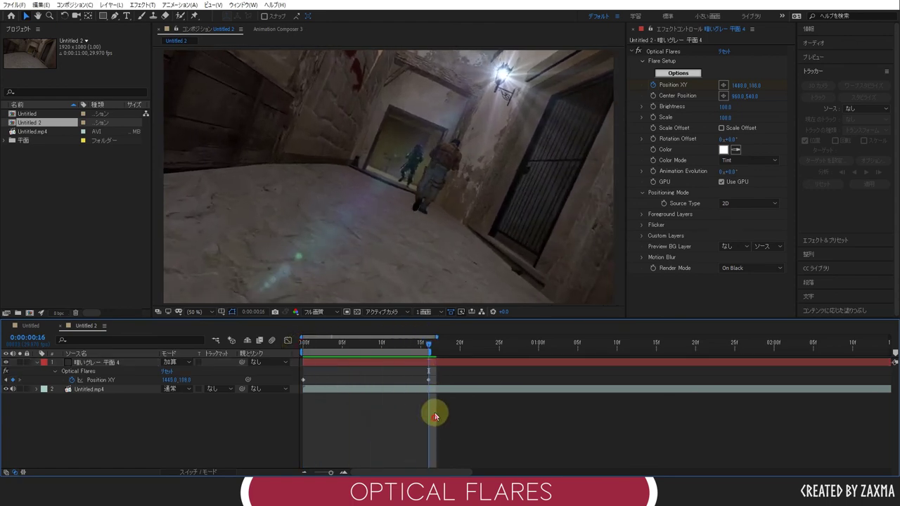
pyautogui.moveTo(363, 354); pyautogui.dragTo(262, 452)
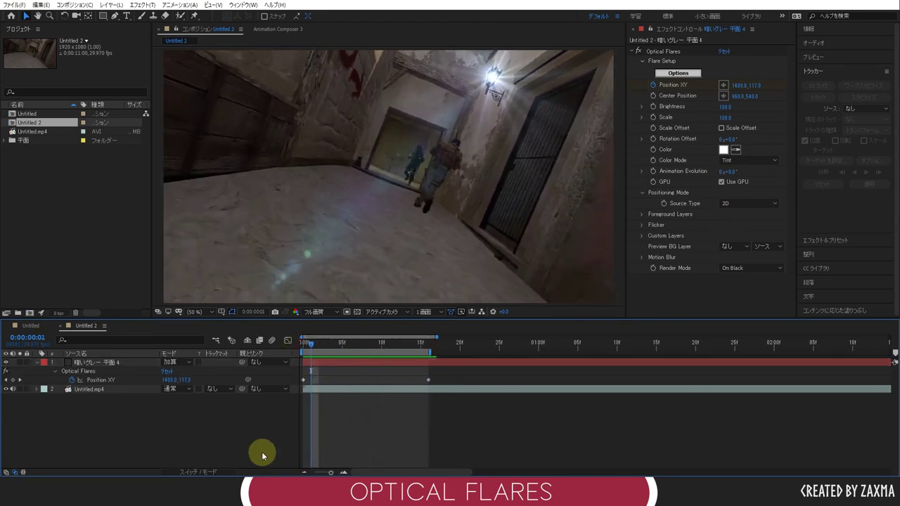
pyautogui.moveTo(311, 346)
pyautogui.mouseDown()
pyautogui.moveTo(298, 346)
pyautogui.moveTo(429, 335)
pyautogui.moveTo(302, 375)
pyautogui.mouseUp()
pyautogui.click(325, 422)
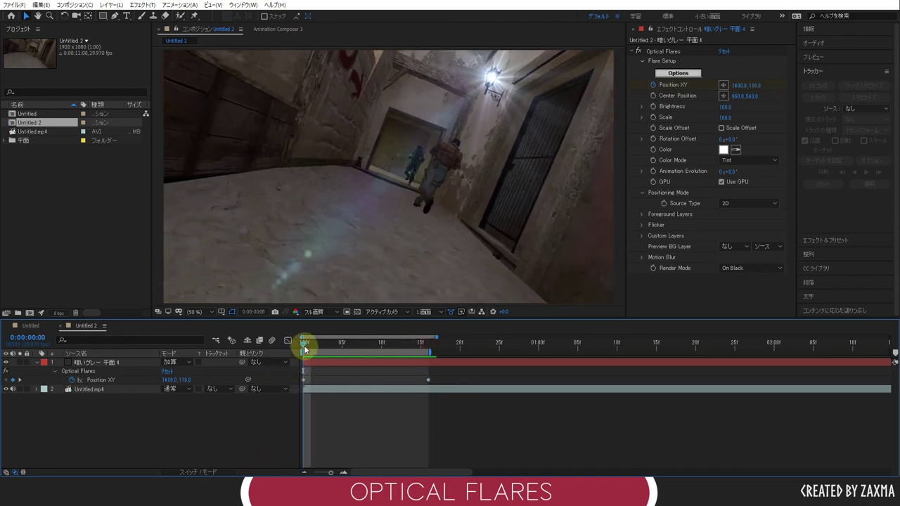
pyautogui.moveTo(304, 348); pyautogui.dragTo(374, 369)
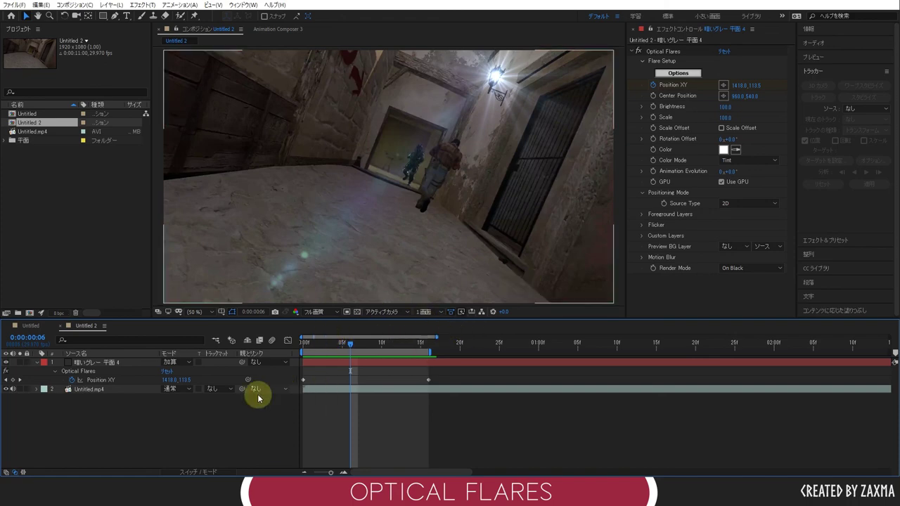
pyautogui.click(31, 326)
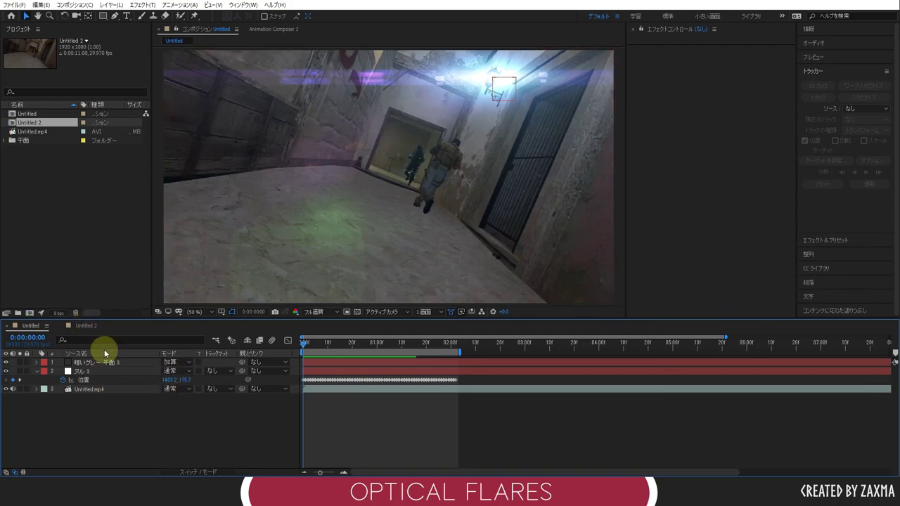
pyautogui.click(104, 372)
pyautogui.click(199, 431)
pyautogui.press('space')
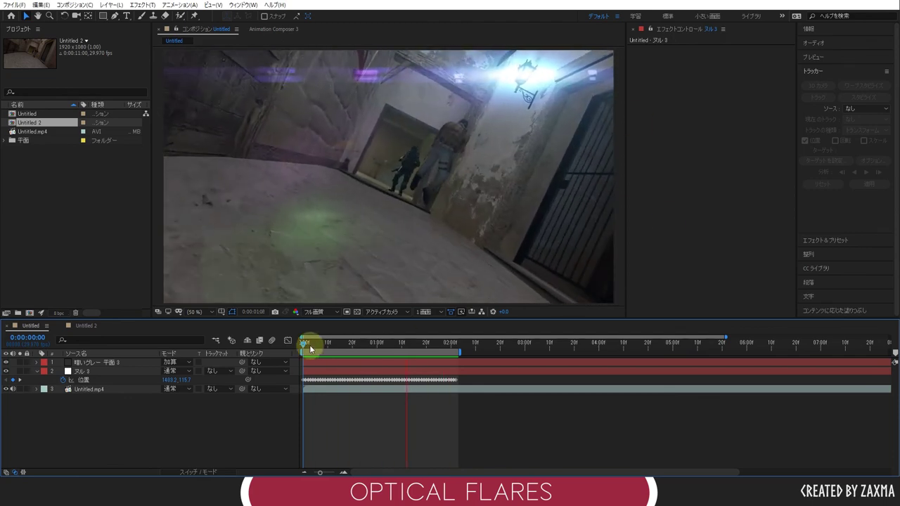
pyautogui.press('space')
pyautogui.click(86, 326)
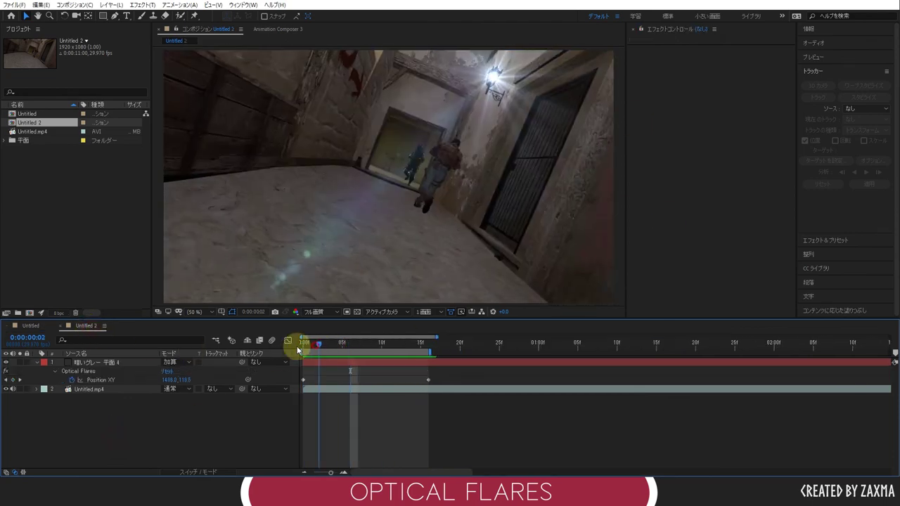
pyautogui.click(119, 362)
# Apply a purple-blue preset from the Optical Flares Motion Graphics preset folder.
pyautogui.click(676, 73)
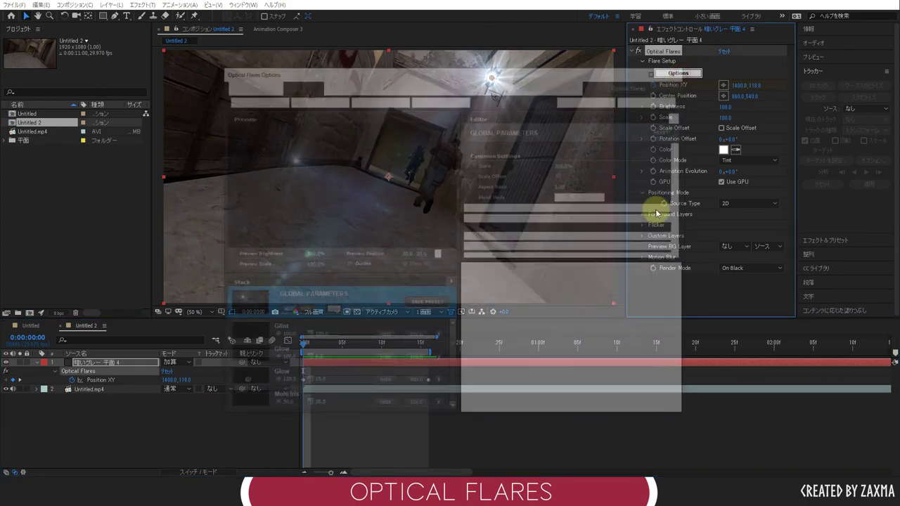
pyautogui.click(594, 286)
pyautogui.doubleClick(539, 361)
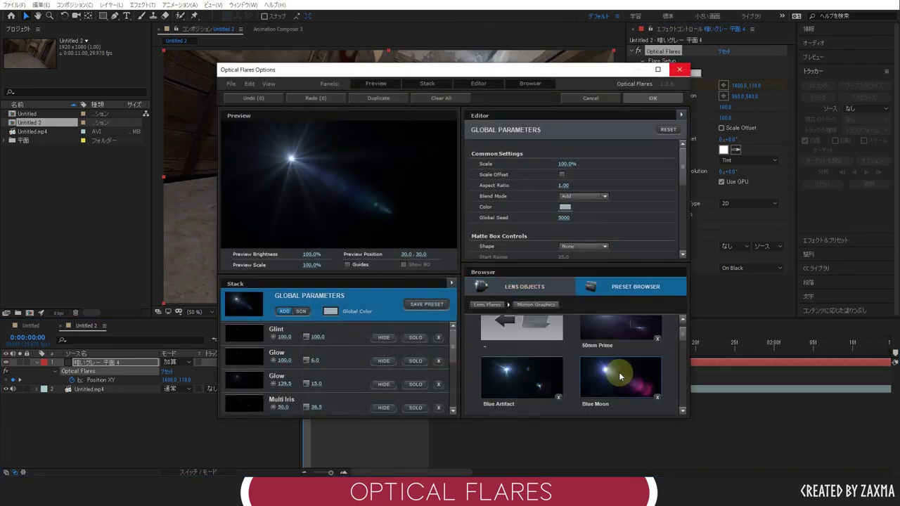
pyautogui.scroll(-3, 622, 379)
pyautogui.scroll(-3, 621, 378)
pyautogui.click(606, 310)
pyautogui.click(652, 97)
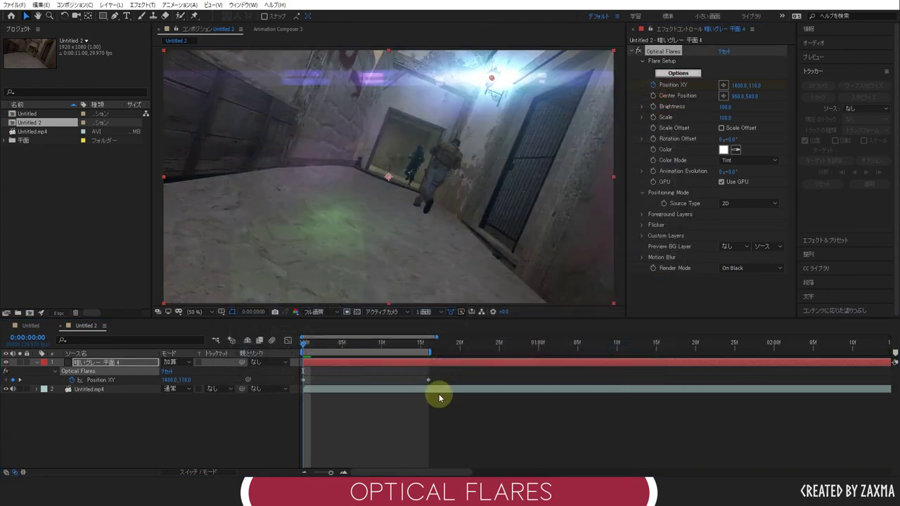
# Play back the restyled flare and scrub frames 1 through 8 to check it.
pyautogui.press('space')
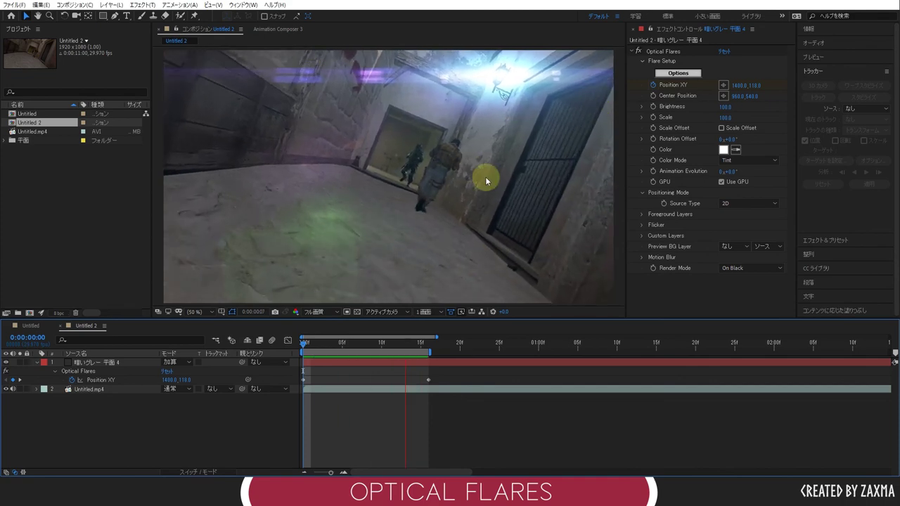
pyautogui.click(99, 380)
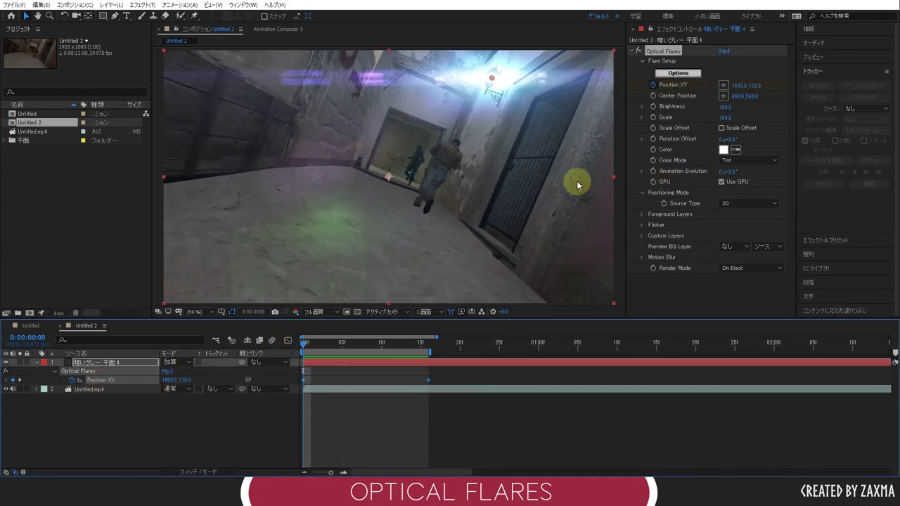
pyautogui.click(249, 436)
pyautogui.moveTo(306, 347); pyautogui.dragTo(311, 345)
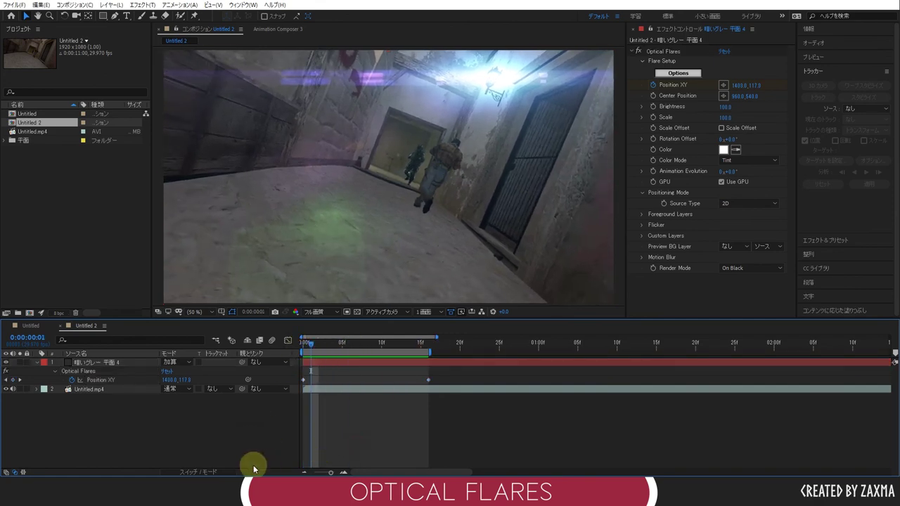
pyautogui.moveTo(312, 349)
pyautogui.mouseDown()
pyautogui.moveTo(294, 349)
pyautogui.moveTo(428, 343)
pyautogui.mouseUp()
pyautogui.click(423, 425)
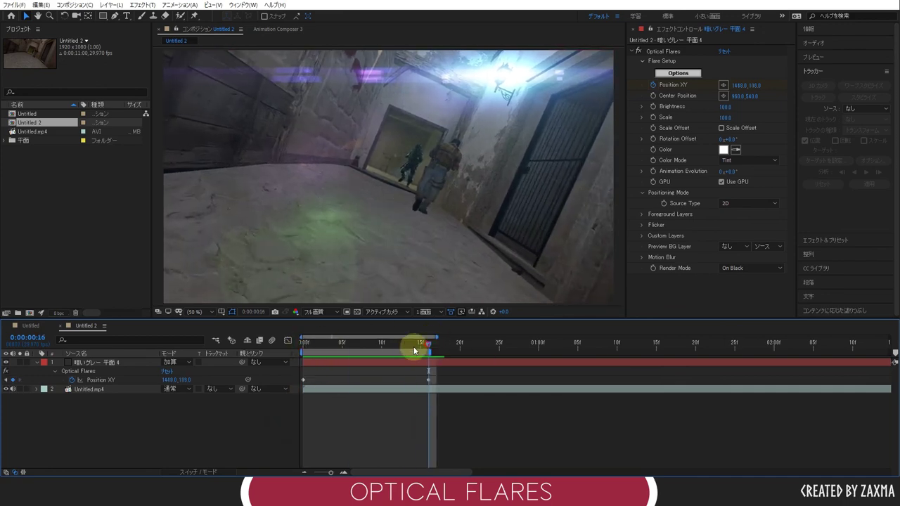
pyautogui.moveTo(415, 350); pyautogui.dragTo(365, 349)
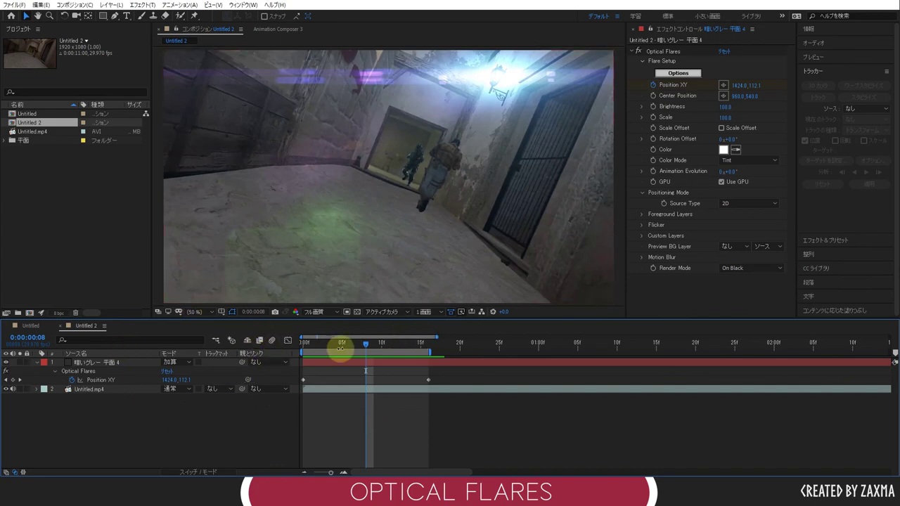